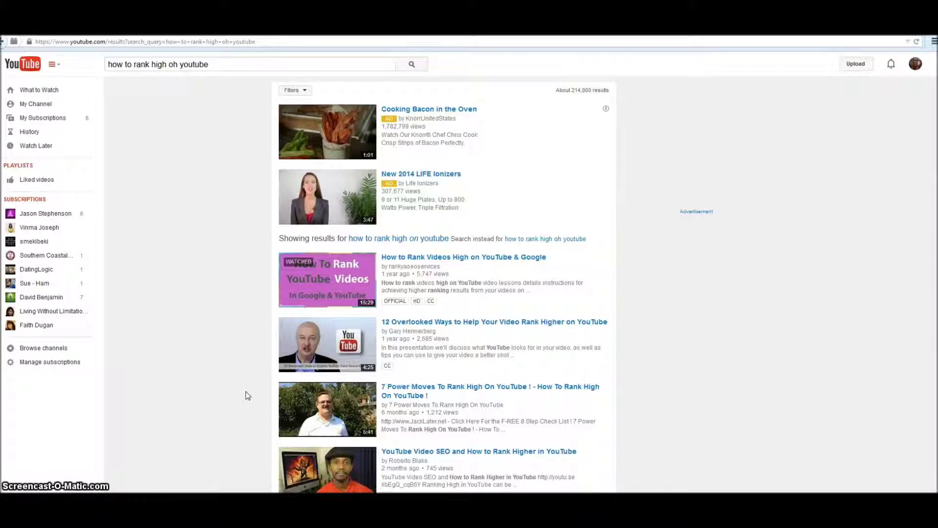
# Bring the earlier Notepad notes up over the 'how to rank high oh youtube' results.
pyautogui.click(246, 386)
pyautogui.click(248, 387)
pyautogui.hotkey('alt', 'Tab')
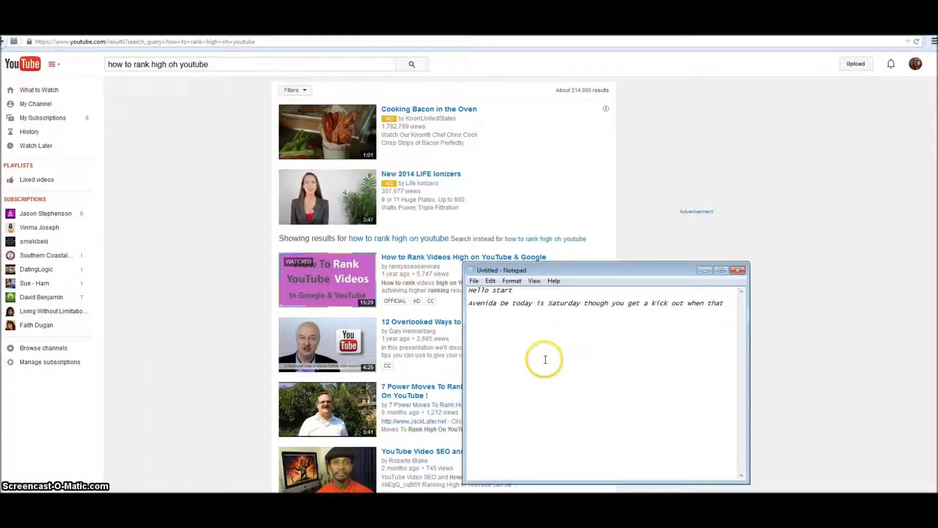
# Discard the old Notepad notes unsaved and minimize the 'get more views on youtube' note.
pyautogui.click(737, 270)
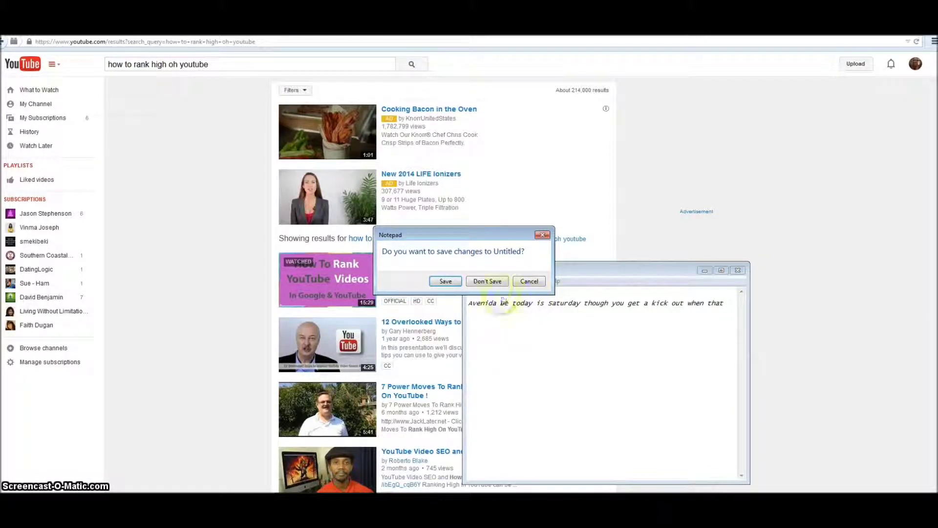
pyautogui.click(487, 281)
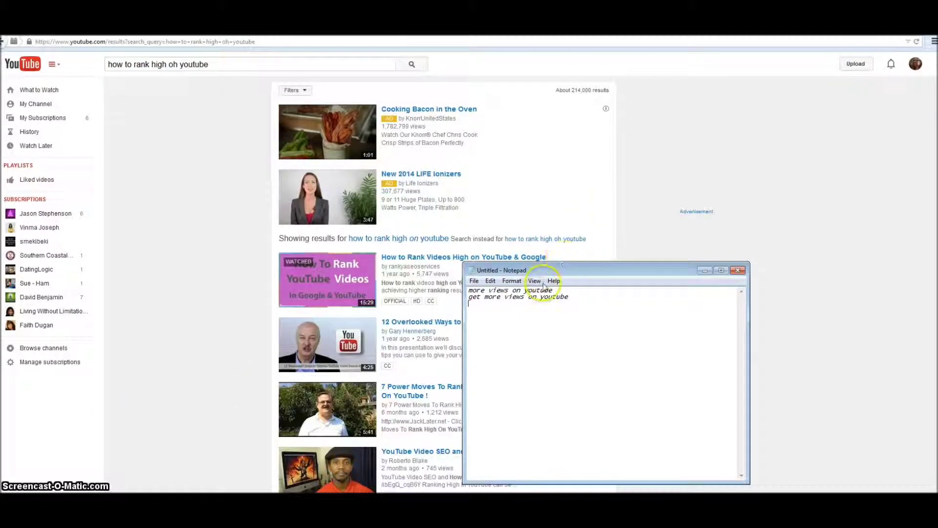
pyautogui.click(705, 272)
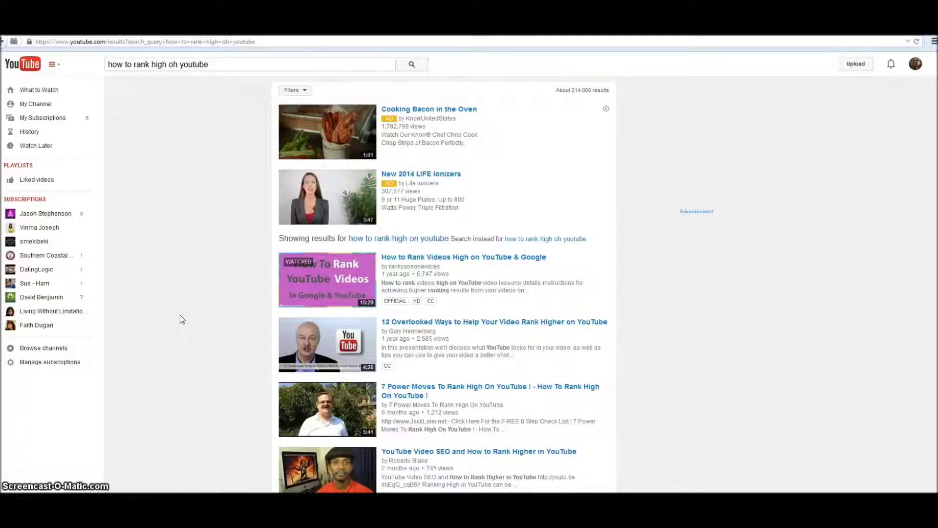
pyautogui.scroll(-2, 234, 219)
pyautogui.scroll(-6, 236, 213)
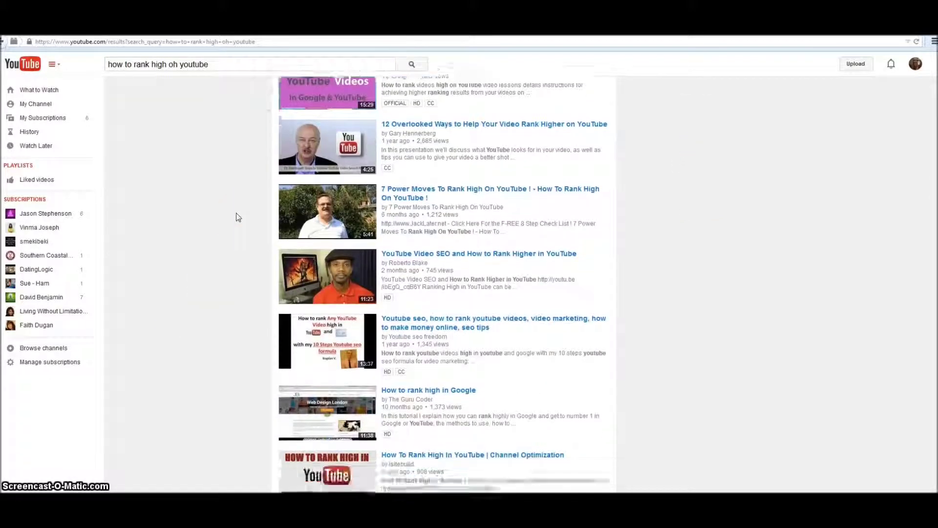
pyautogui.scroll(-9, 237, 216)
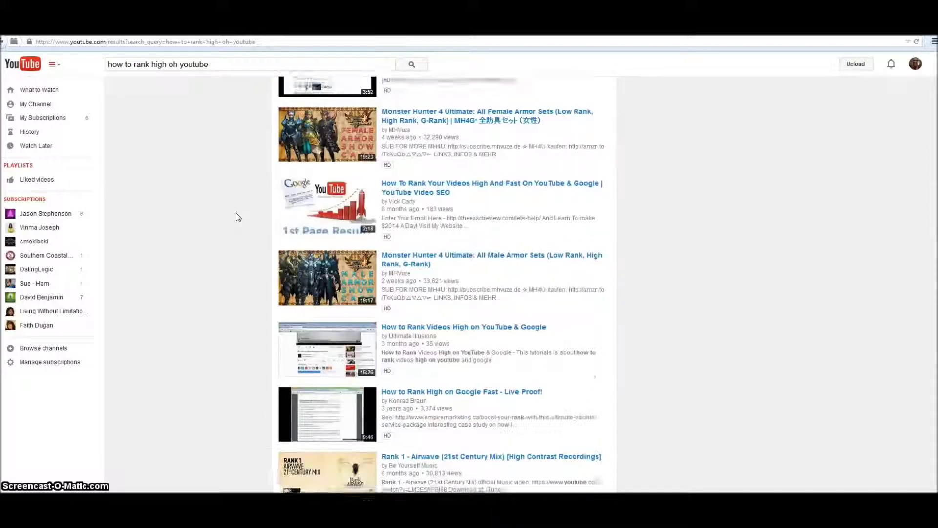
pyautogui.scroll(-6, 238, 217)
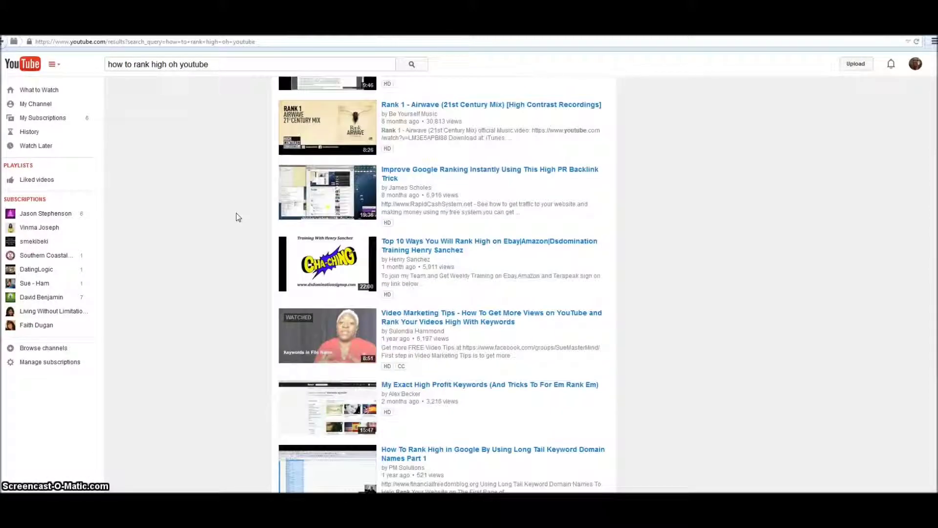
pyautogui.click(328, 217)
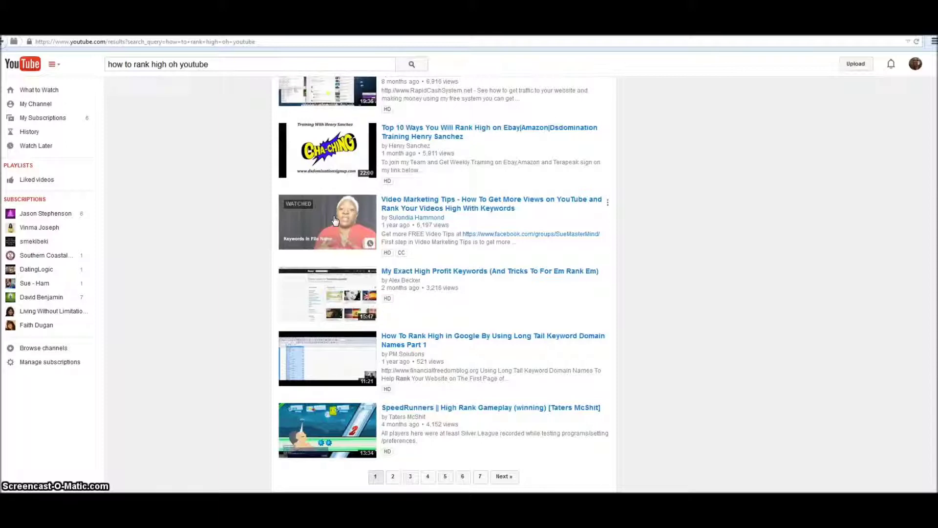
pyautogui.moveTo(202, 245); pyautogui.dragTo(180, 259)
pyautogui.scroll(20, 179, 259)
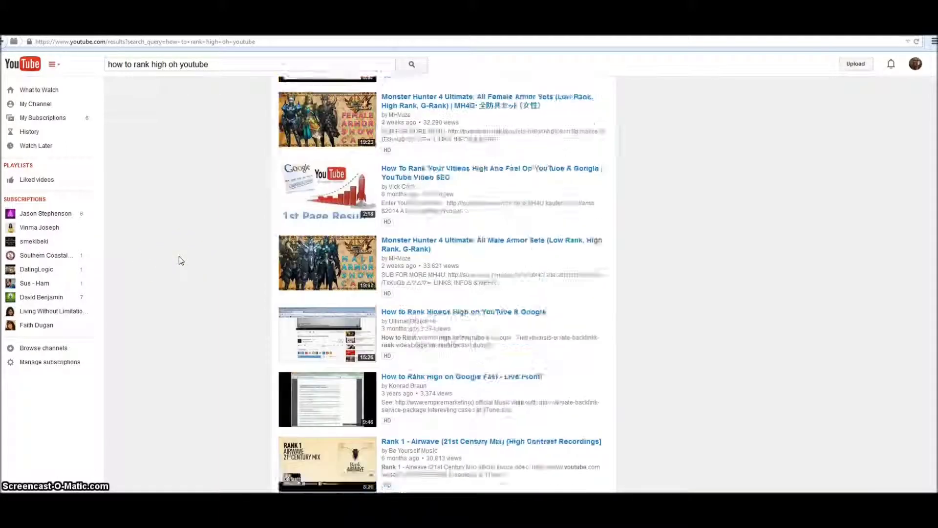
pyautogui.scroll(1, 181, 259)
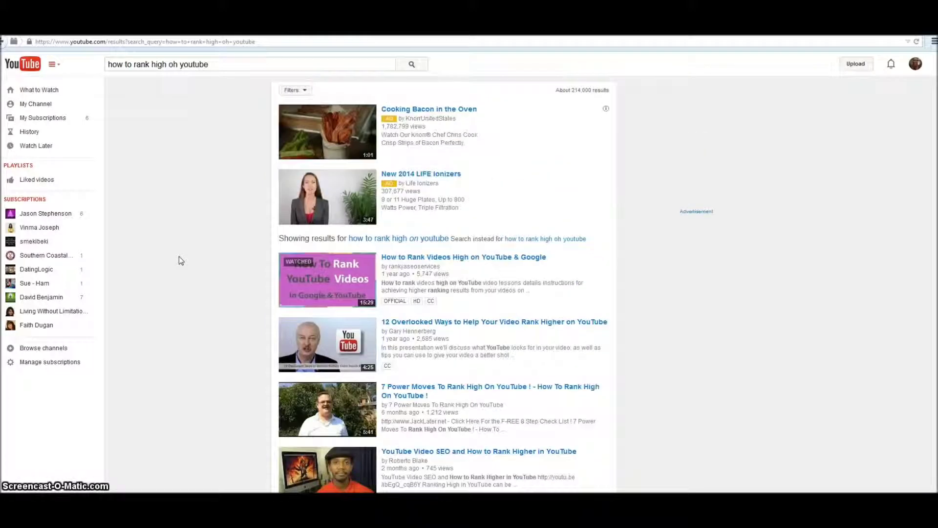
pyautogui.moveTo(145, 198); pyautogui.dragTo(282, 235)
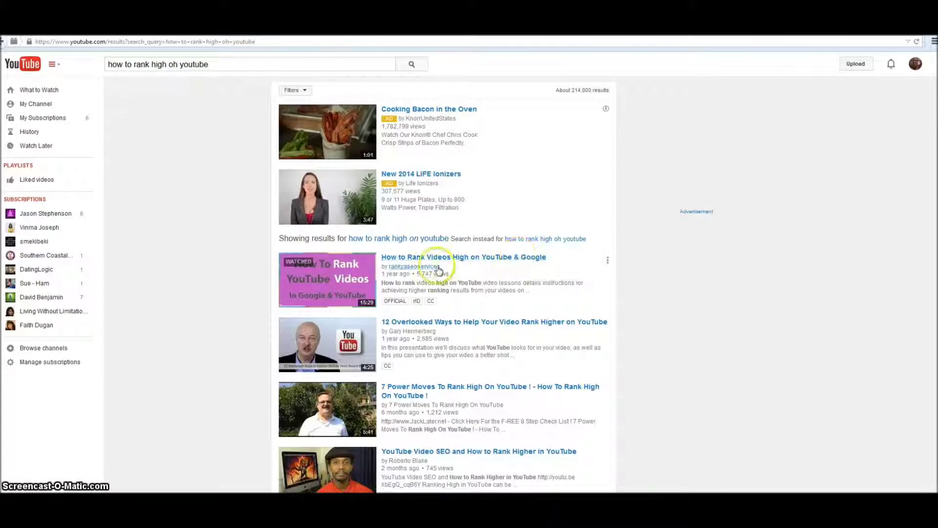
pyautogui.click(490, 265)
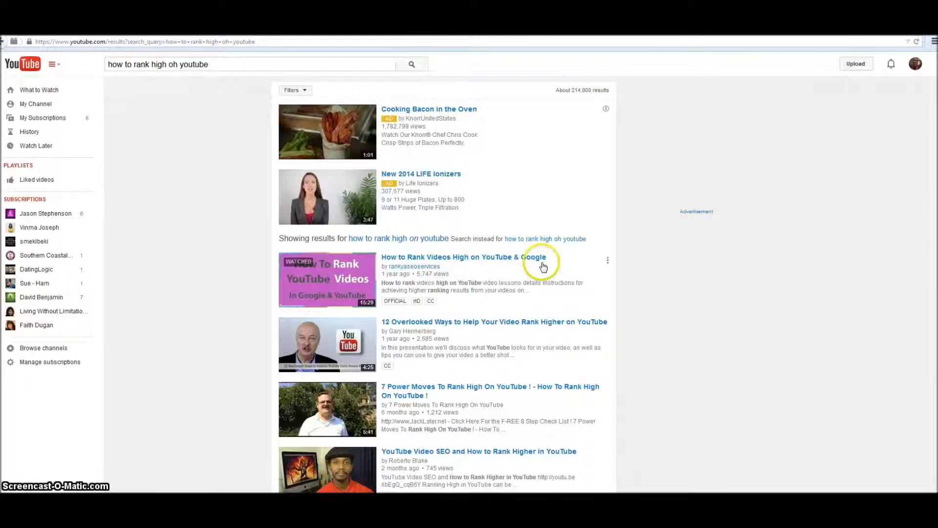
pyautogui.moveTo(326, 275)
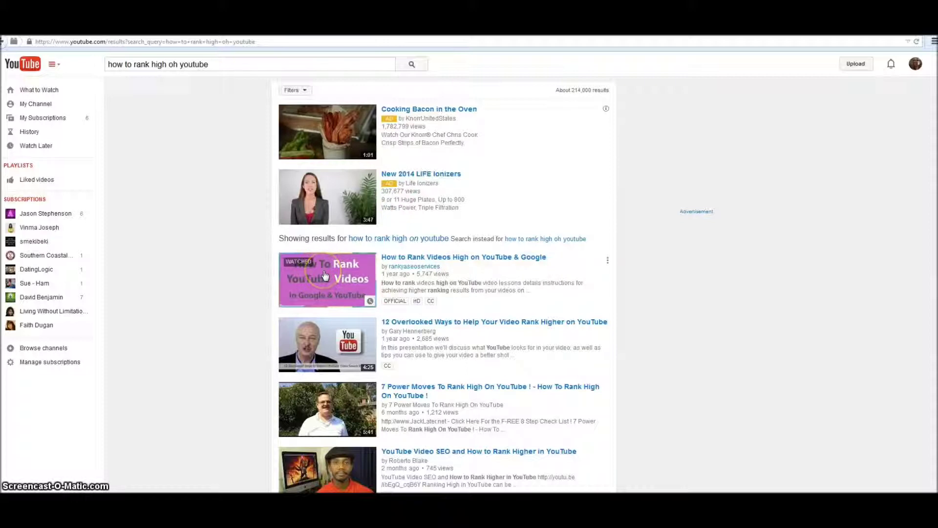
# Open and play the 'How to Rank Videos High on YouTube & Google' video.
pyautogui.click(325, 275)
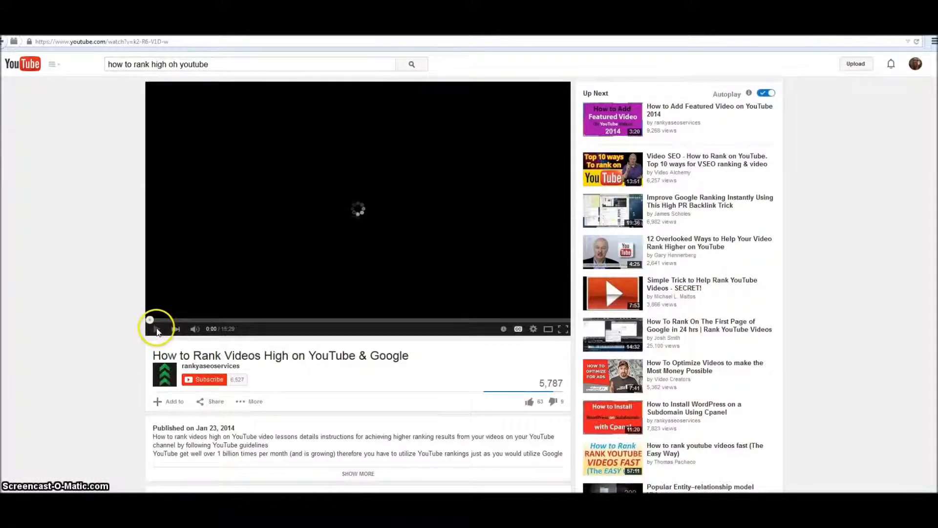
pyautogui.click(155, 327)
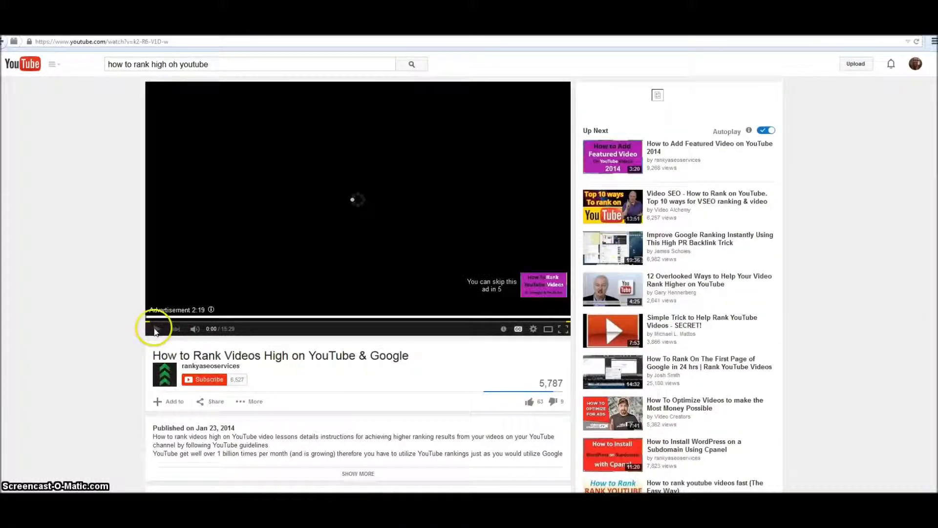
pyautogui.scroll(-2, 142, 293)
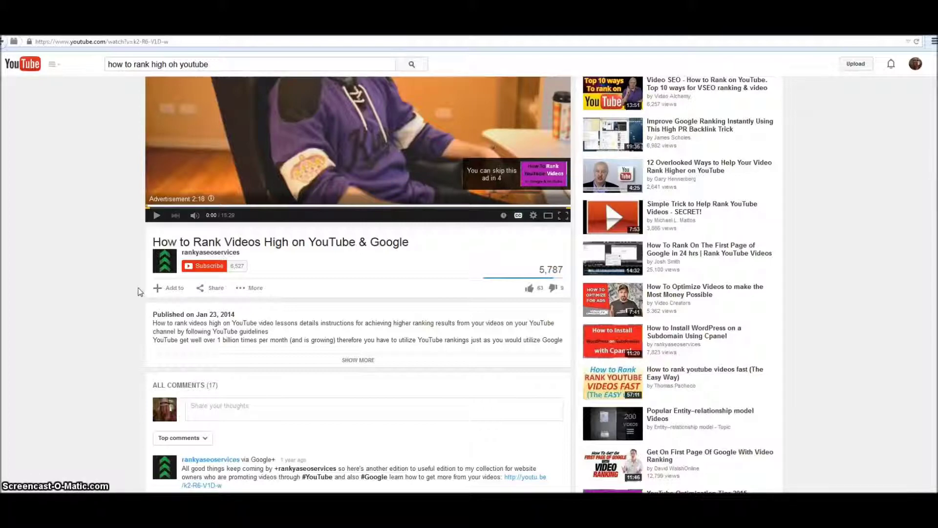
pyautogui.moveTo(112, 288); pyautogui.dragTo(49, 335)
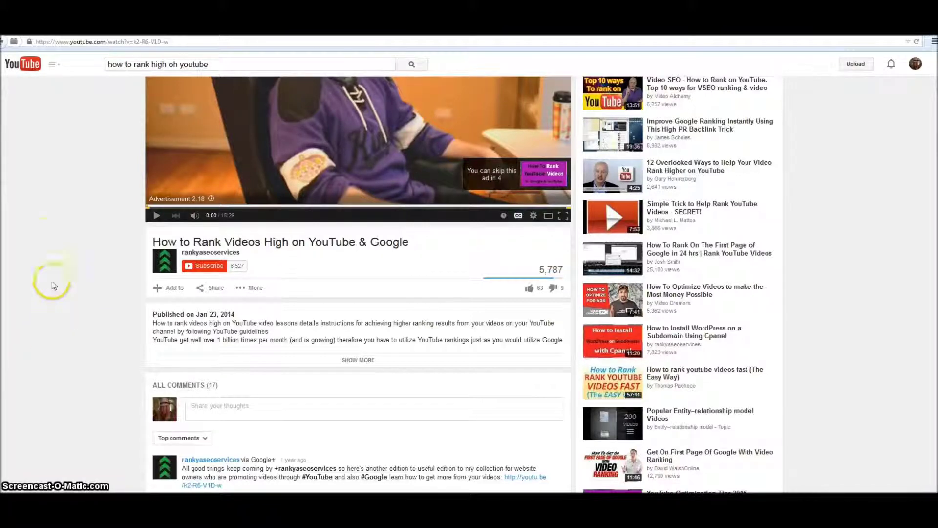
pyautogui.scroll(-3, 41, 263)
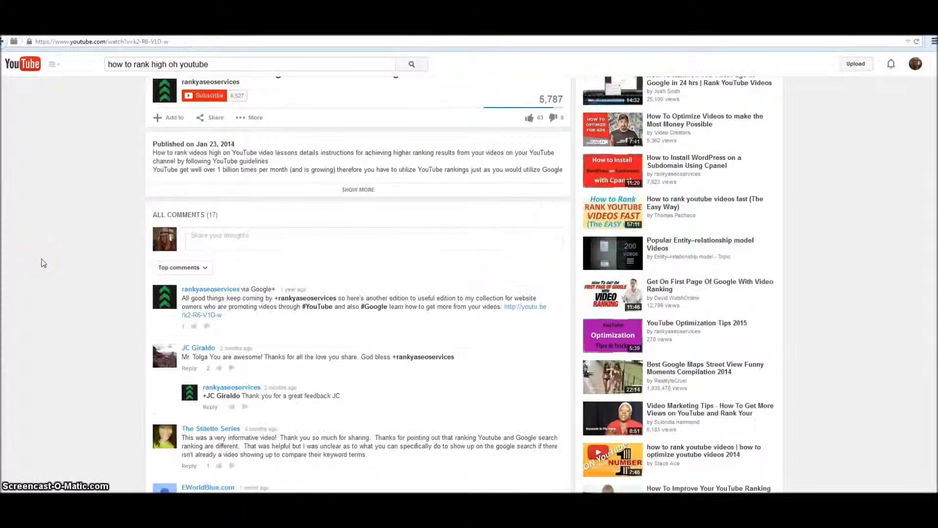
pyautogui.scroll(2, 41, 263)
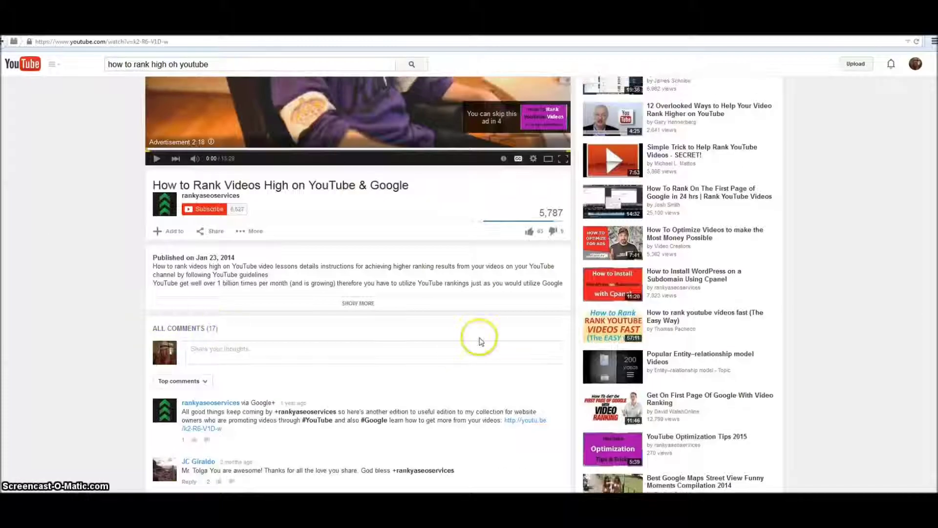
# Expand the video's full description with SHOW MORE and scroll through it.
pyautogui.click(356, 303)
pyautogui.scroll(-4, 5, 298)
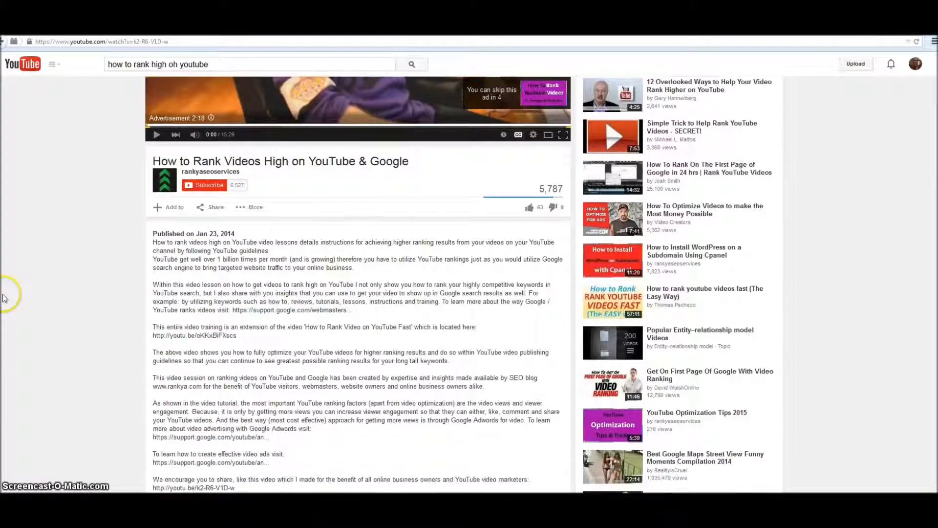
pyautogui.scroll(3, 4, 298)
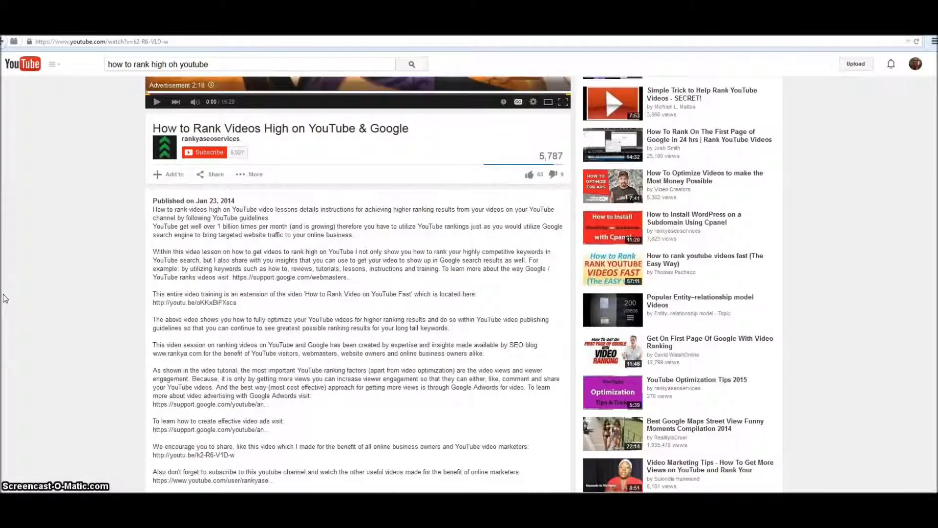
pyautogui.scroll(2, 5, 298)
pyautogui.scroll(-1, 329, 310)
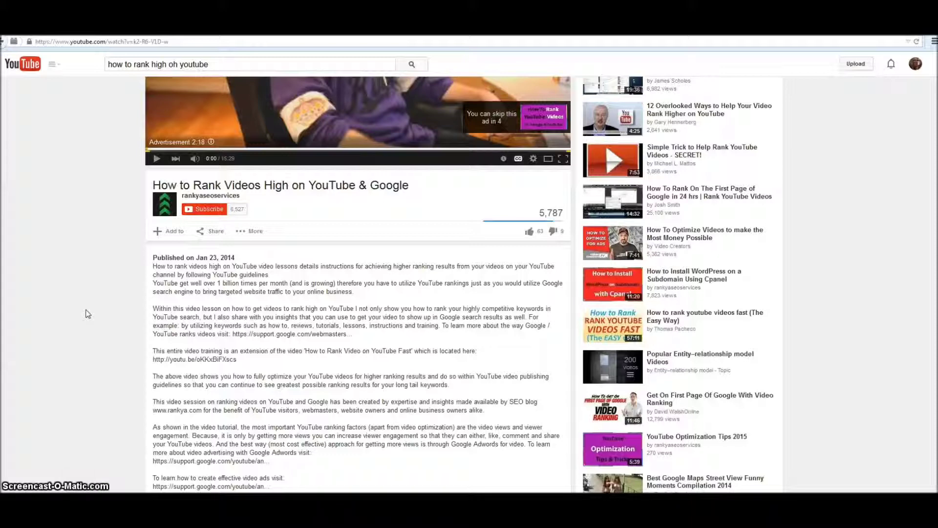
pyautogui.scroll(3, 88, 314)
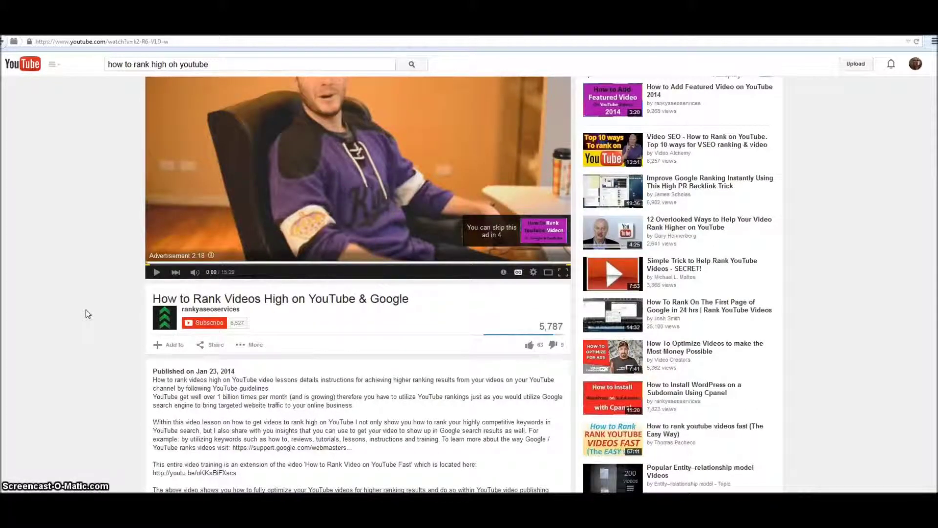
pyautogui.scroll(1, 52, 134)
# View the page source, find 'keywords' at match 2 of 7, and maximize the source window.
pyautogui.rightClick(53, 138)
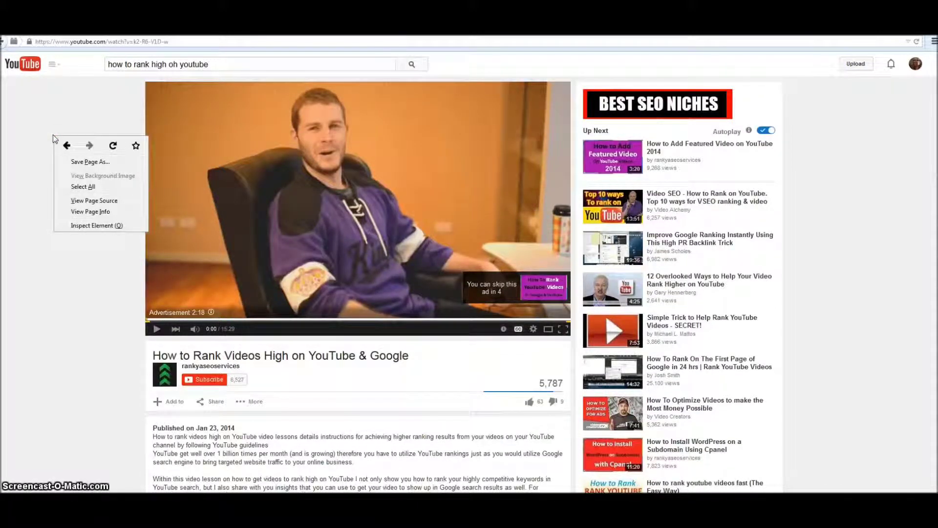
pyautogui.click(95, 201)
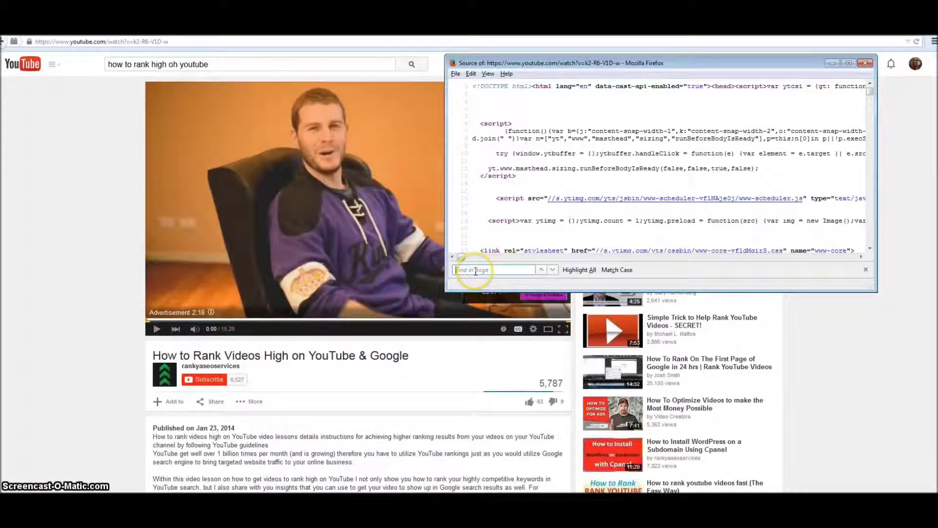
pyautogui.click(471, 73)
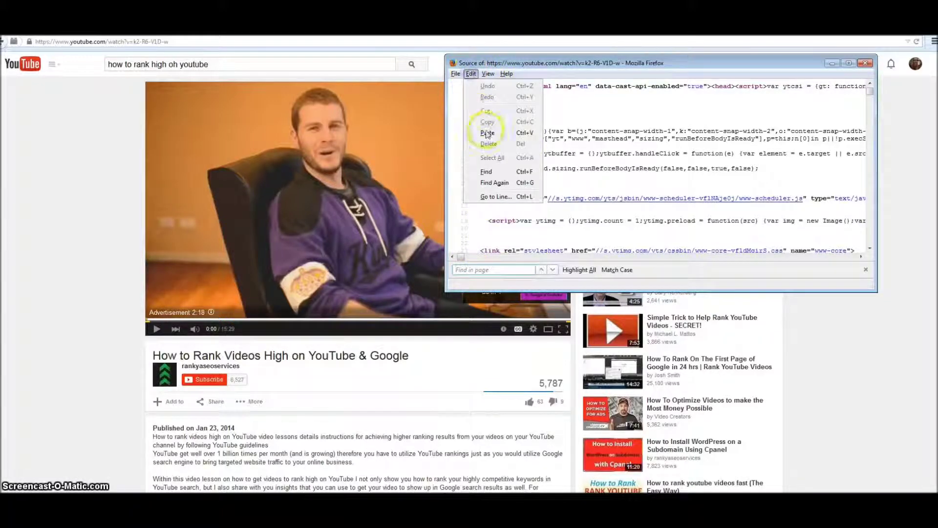
pyautogui.click(486, 171)
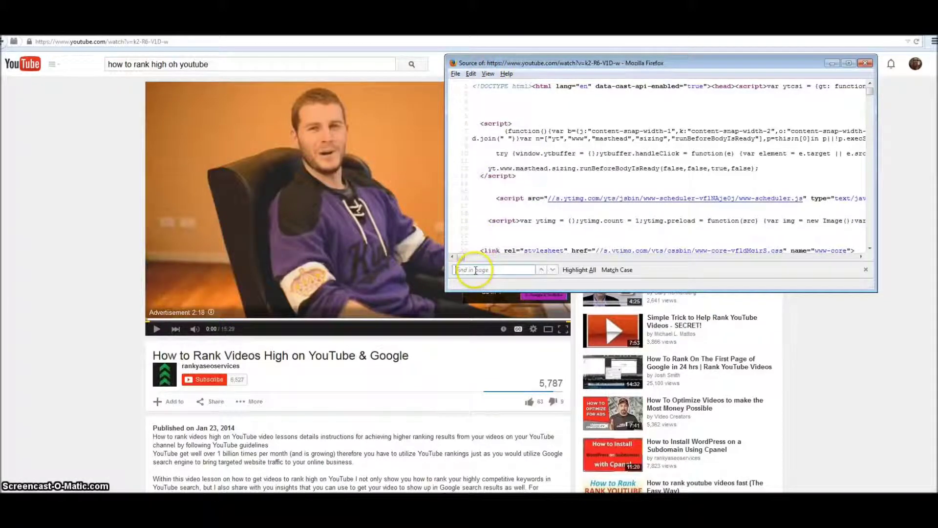
pyautogui.write('k')
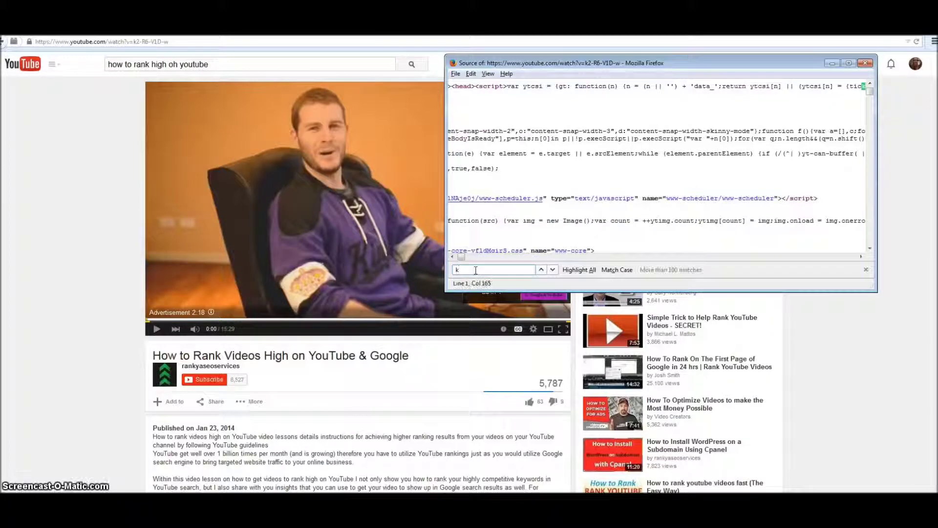
pyautogui.write('eywords')
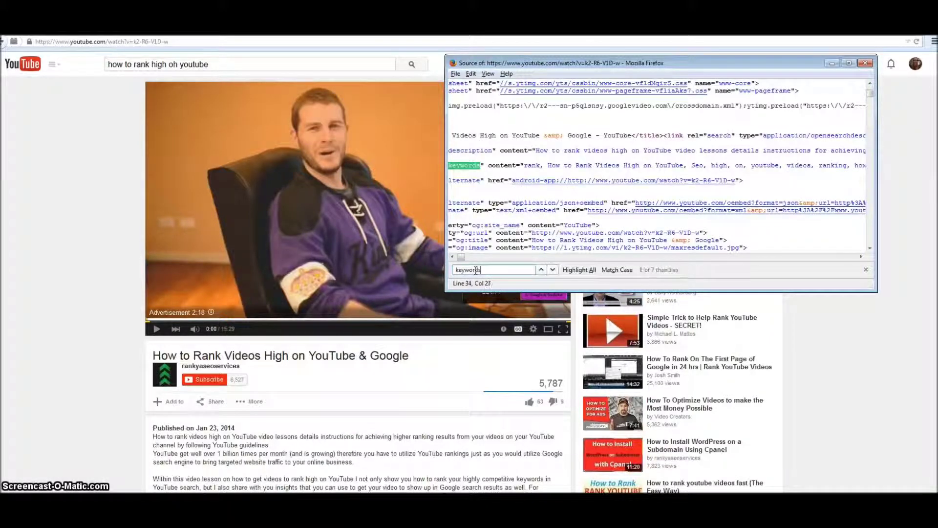
pyautogui.click(477, 265)
pyautogui.press('Return')
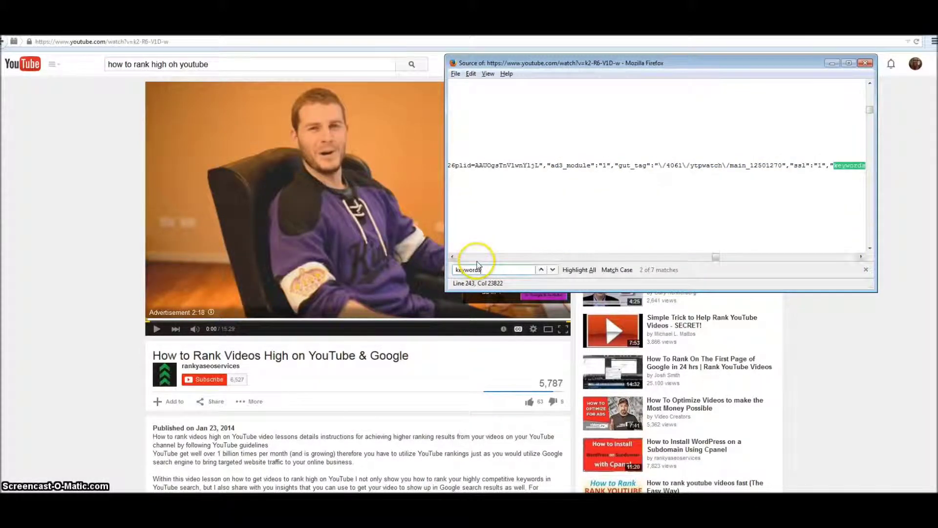
pyautogui.click(849, 62)
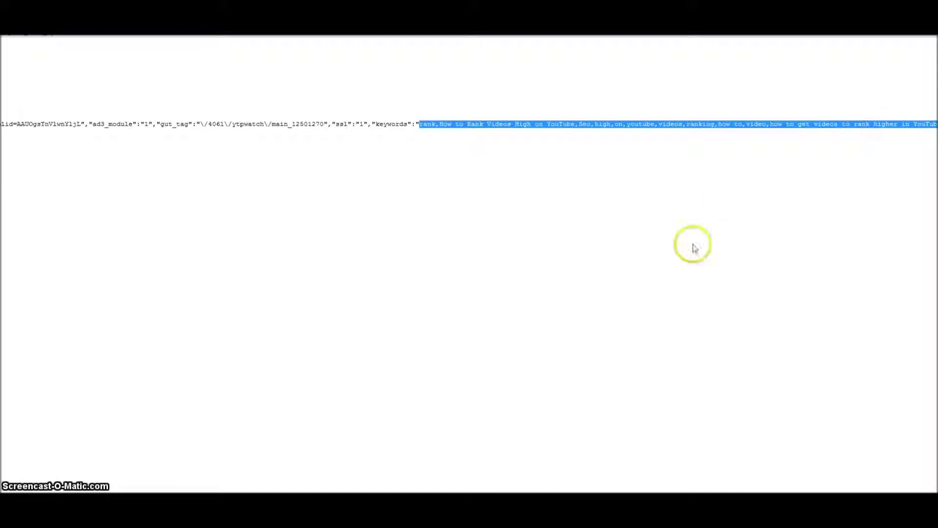
# Paste 'How to Rank Videos High on YouTube,Seo,high,on,youtube,videos,ranking,how to' as a new Notepad line.
pyautogui.click(694, 249)
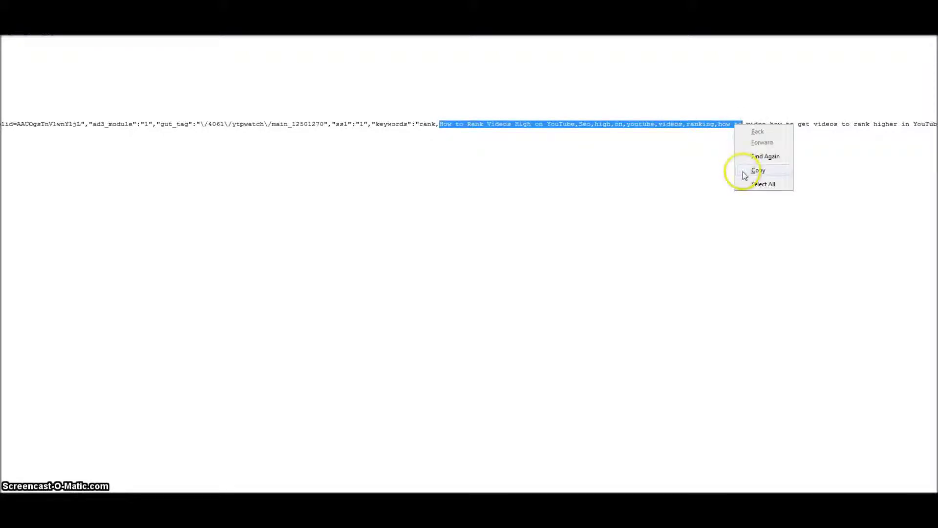
pyautogui.click(756, 170)
pyautogui.hotkey('alt', 'Tab')
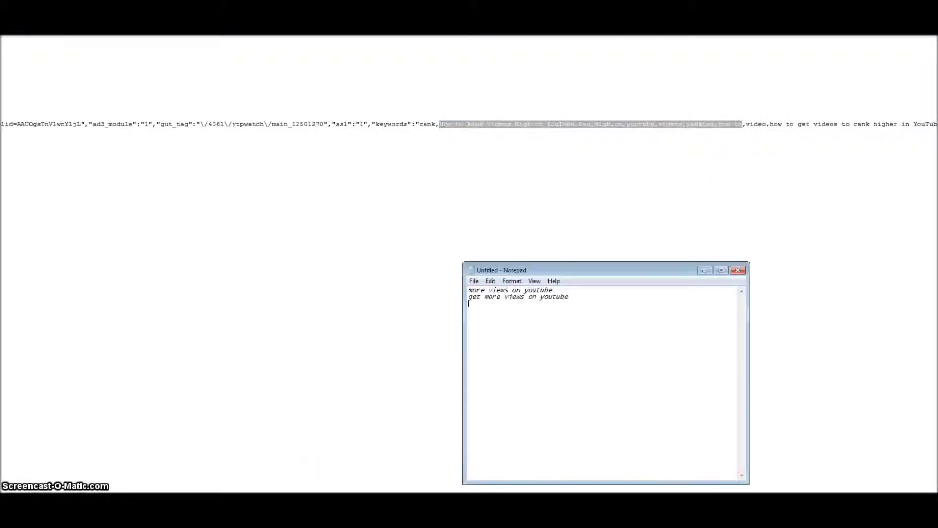
pyautogui.click(471, 309)
pyautogui.rightClick(470, 309)
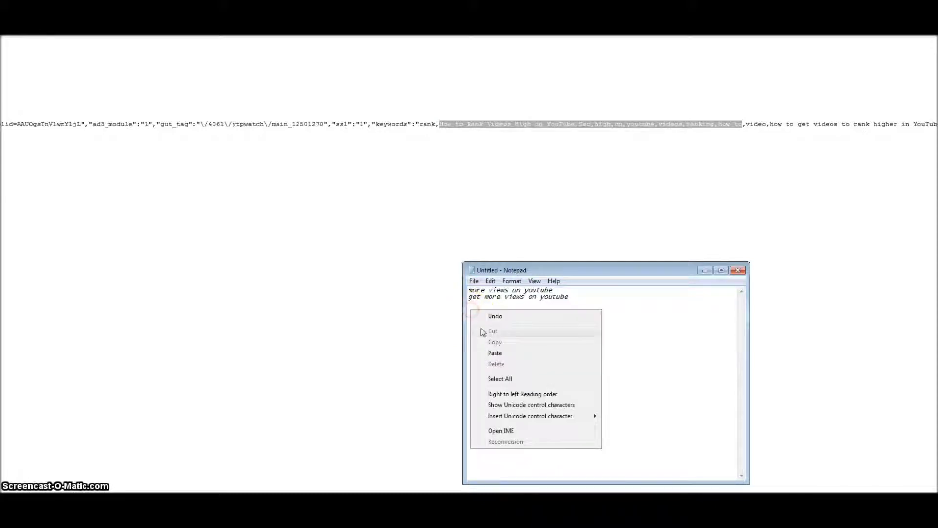
pyautogui.click(496, 352)
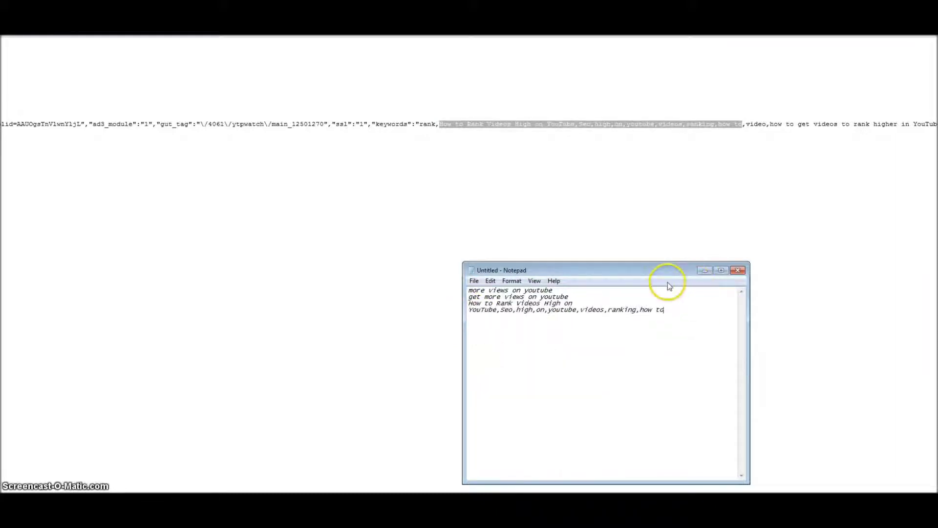
pyautogui.click(704, 270)
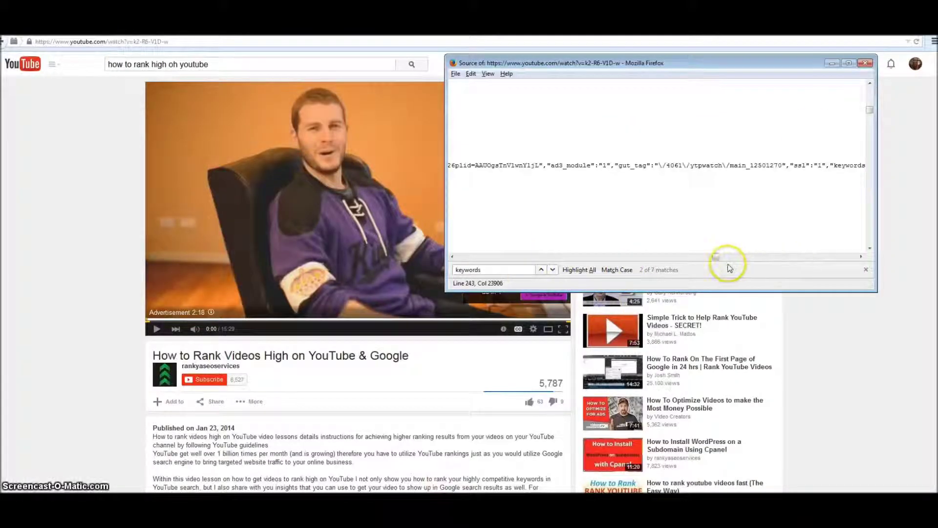
# Copy the remaining keywords starting from 'video' and paste them into Notepad.
pyautogui.moveTo(716, 259); pyautogui.dragTo(717, 263)
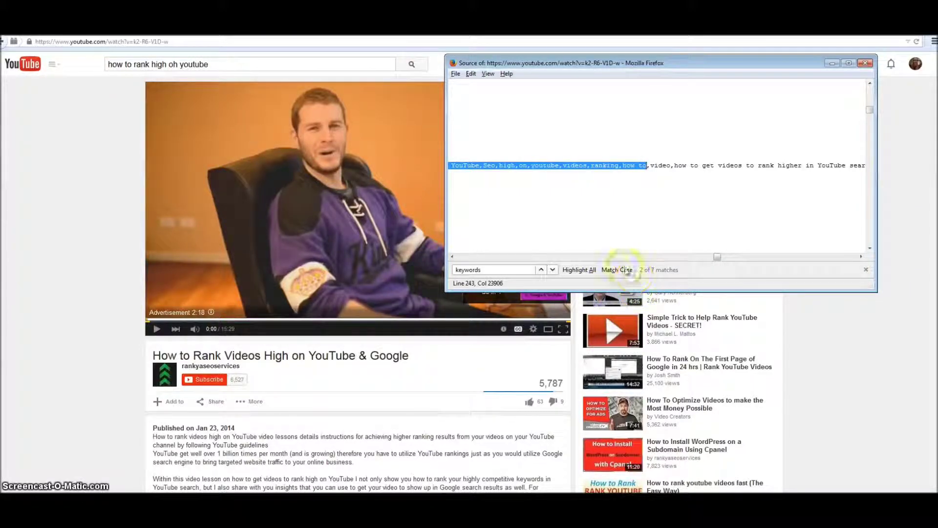
pyautogui.click(650, 165)
pyautogui.moveTo(681, 165); pyautogui.dragTo(859, 164)
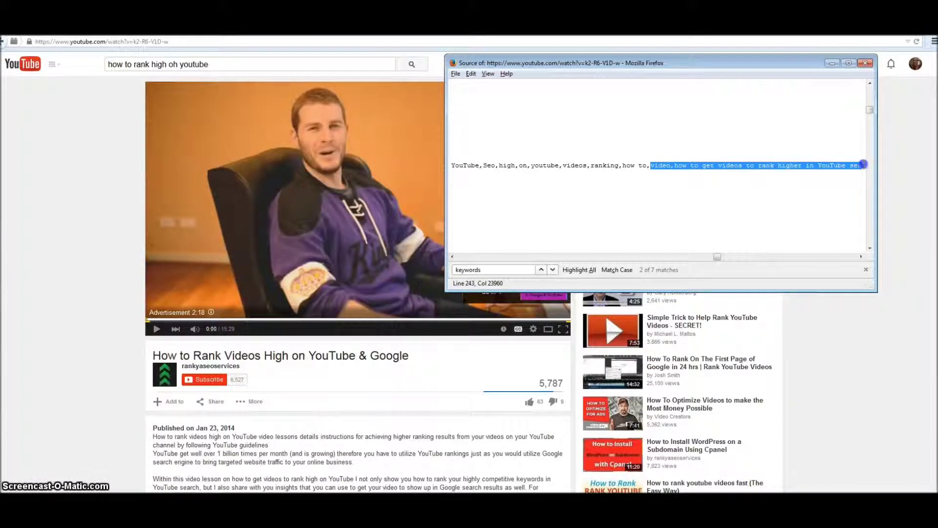
pyautogui.moveTo(863, 165); pyautogui.dragTo(864, 165)
pyautogui.hotkey('ctrl', 'c')
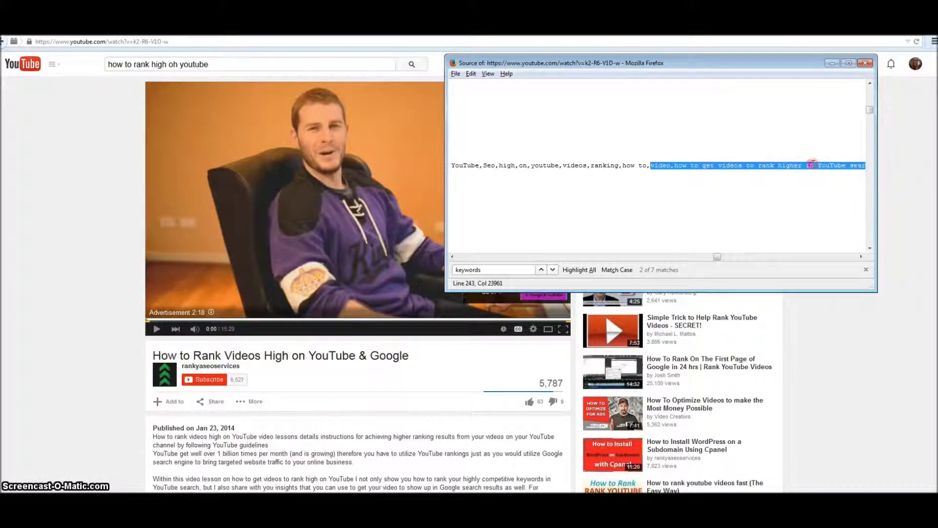
pyautogui.rightClick(814, 166)
pyautogui.click(837, 210)
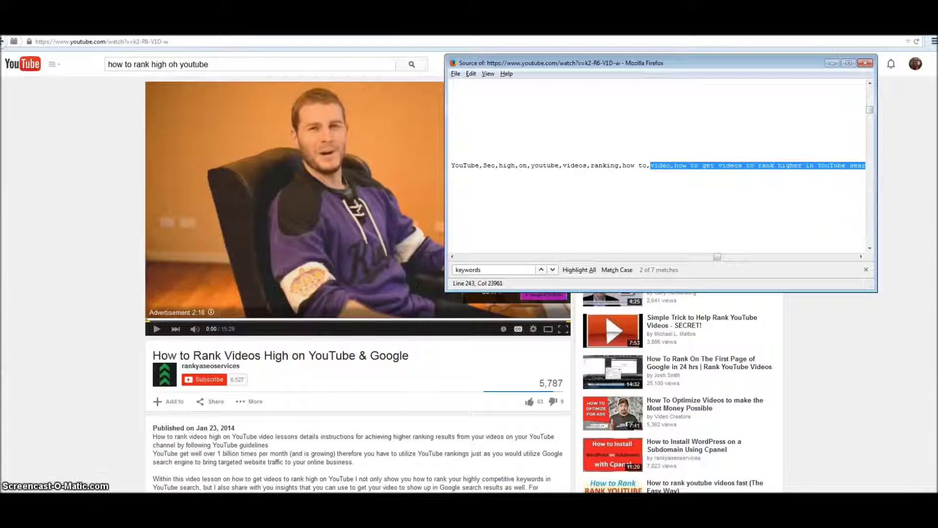
pyautogui.hotkey('alt', 'Tab')
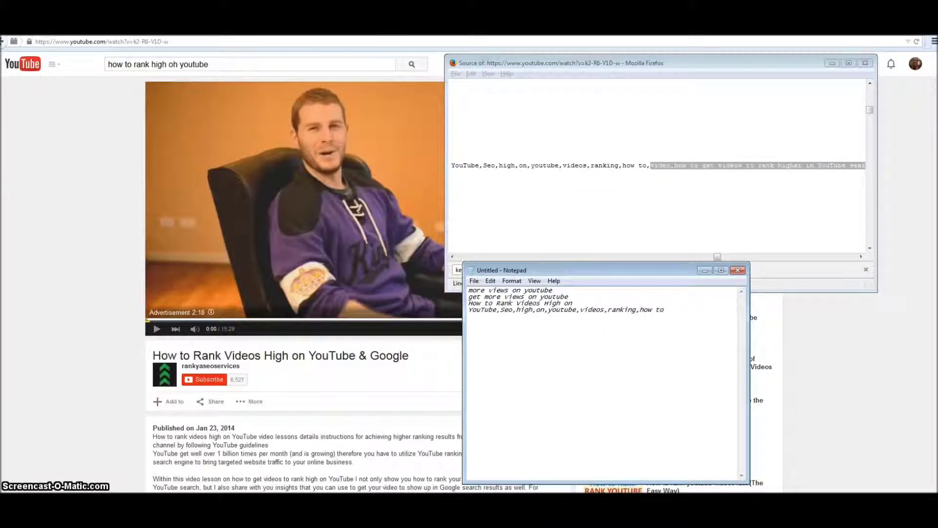
pyautogui.rightClick(470, 319)
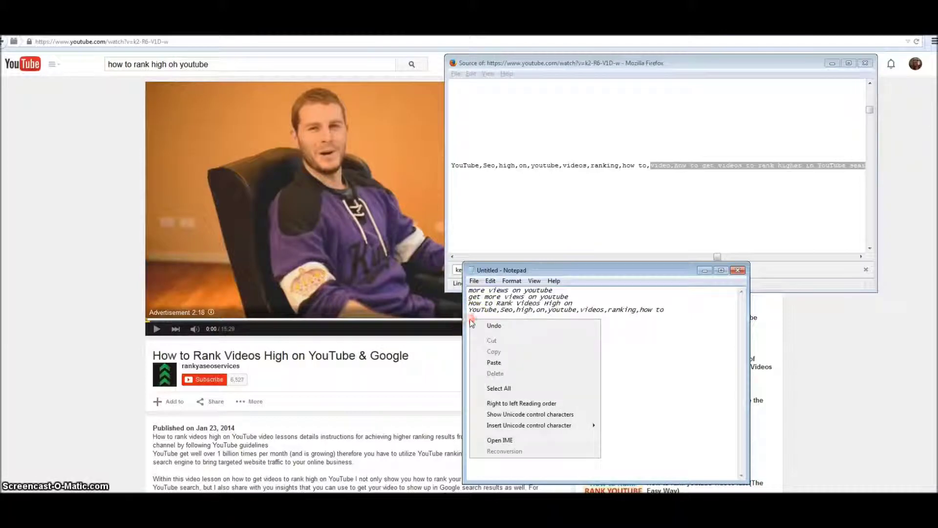
pyautogui.click(493, 362)
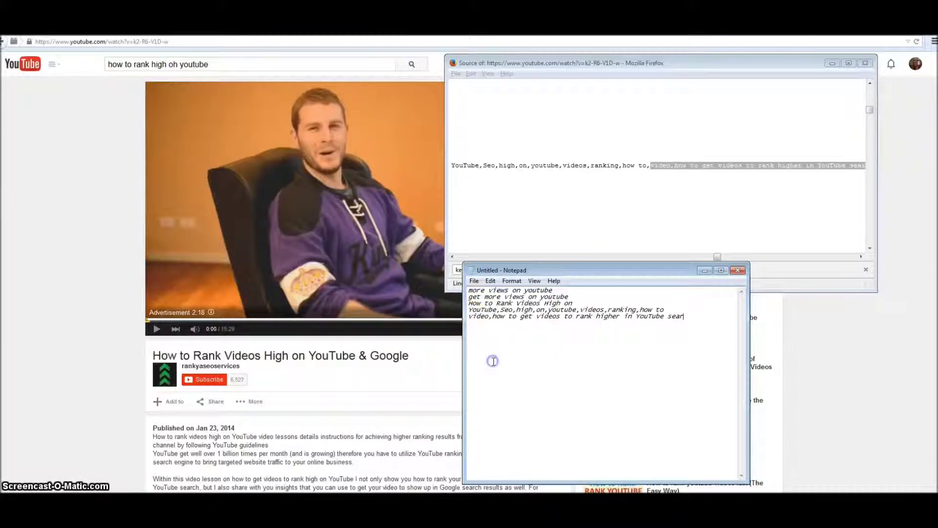
pyautogui.click(704, 271)
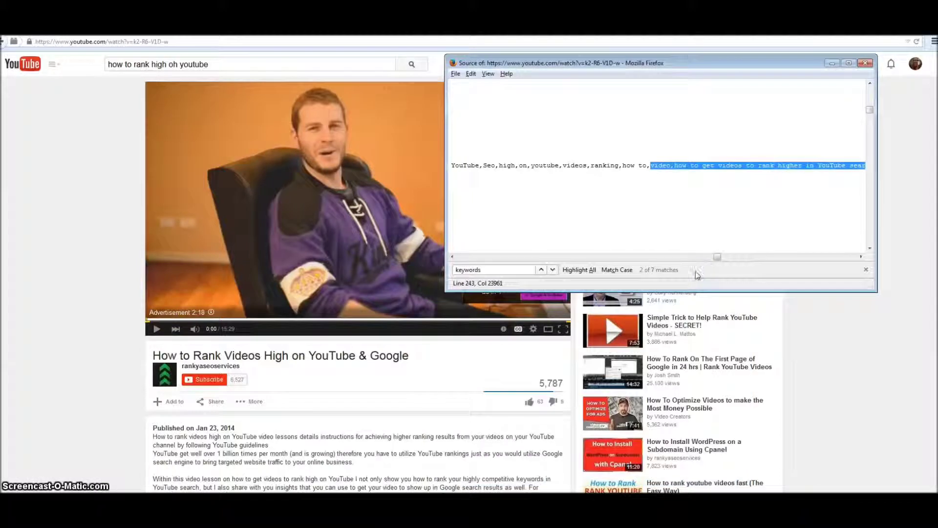
# Copy the rest of the phrase, close the source, and complete 'in YouTube search results' in Notepad.
pyautogui.click(805, 194)
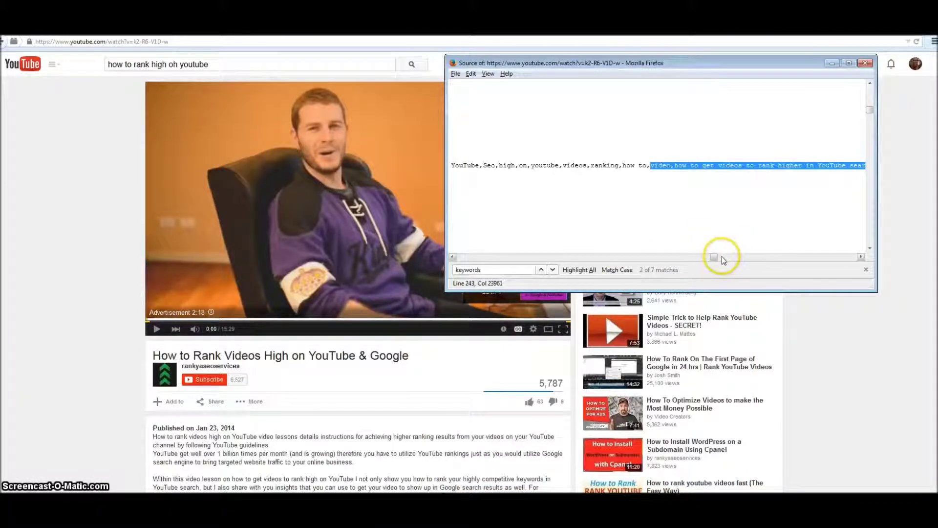
pyautogui.moveTo(714, 258); pyautogui.dragTo(717, 261)
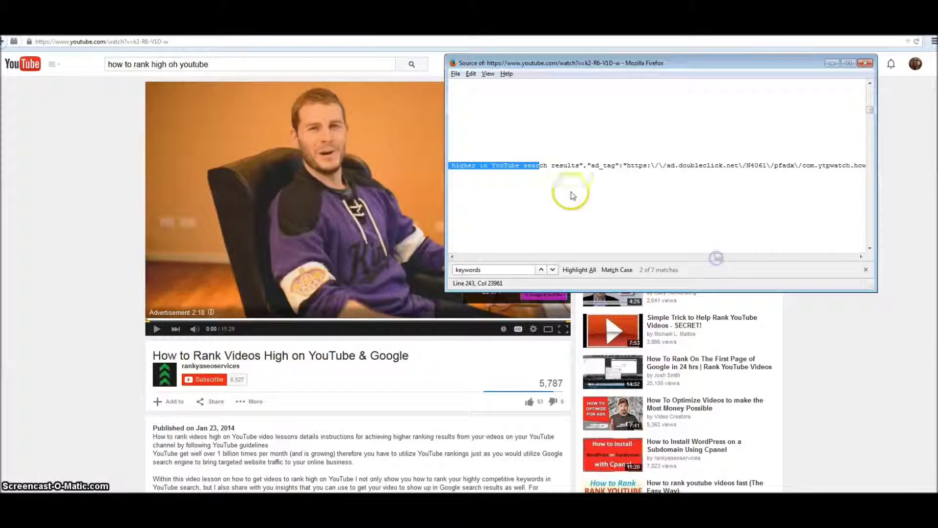
pyautogui.moveTo(540, 164); pyautogui.dragTo(543, 164)
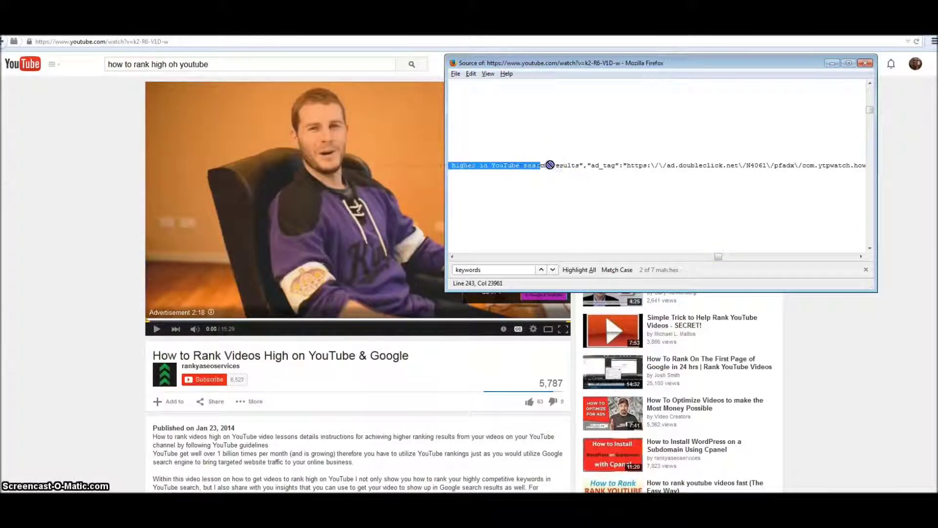
pyautogui.click(541, 166)
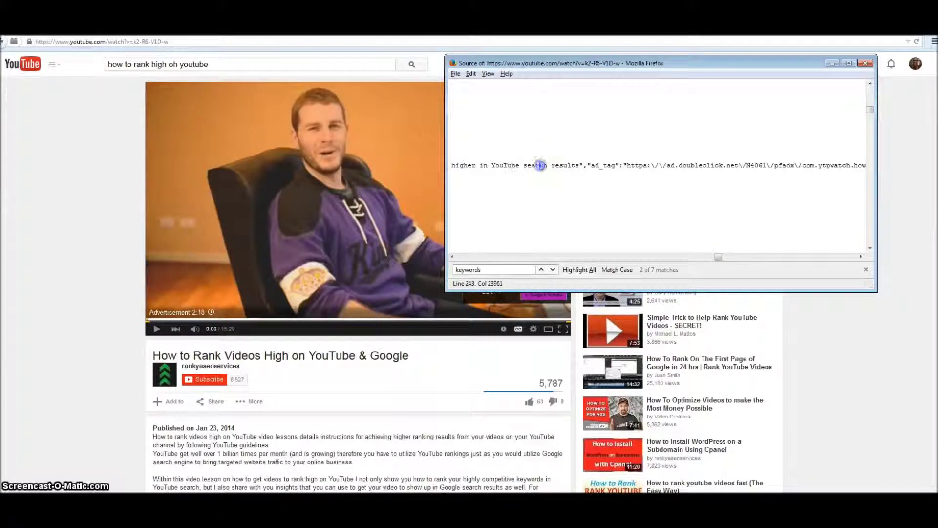
pyautogui.moveTo(543, 165); pyautogui.dragTo(578, 166)
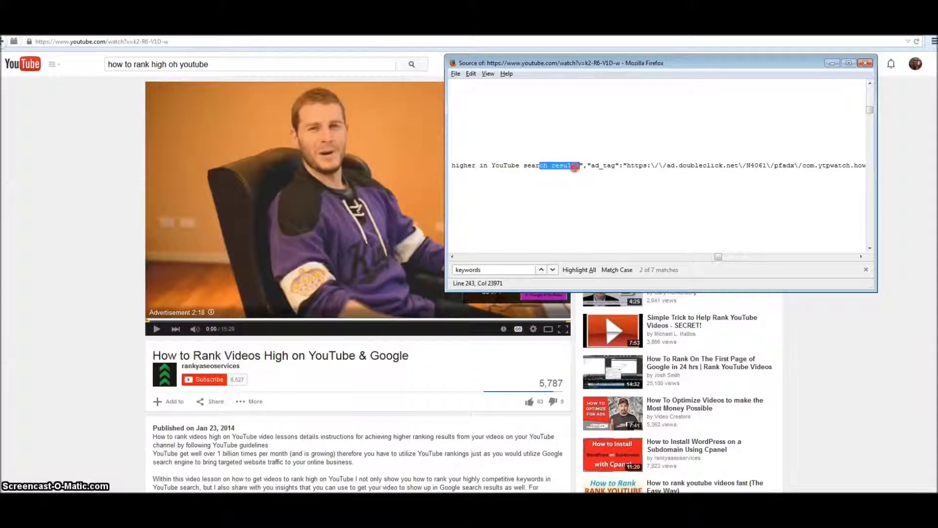
pyautogui.rightClick(574, 167)
pyautogui.click(603, 216)
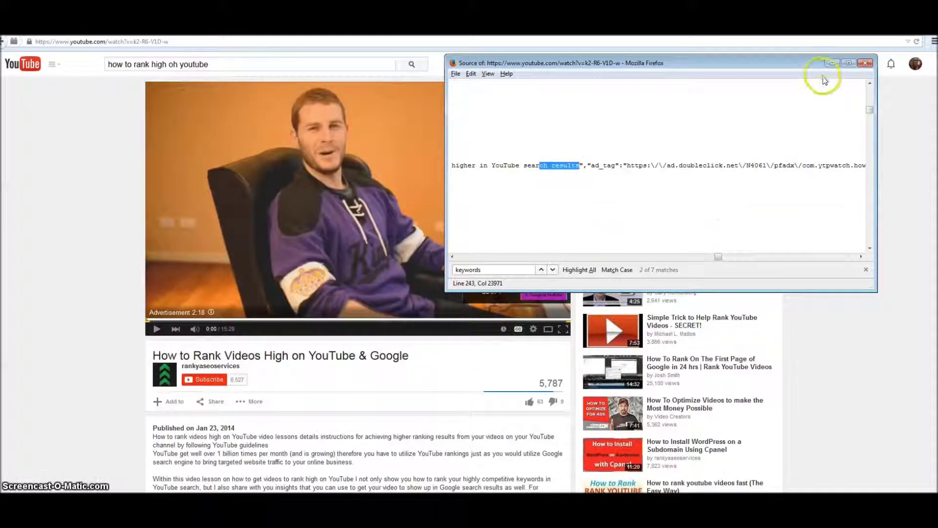
pyautogui.click(866, 64)
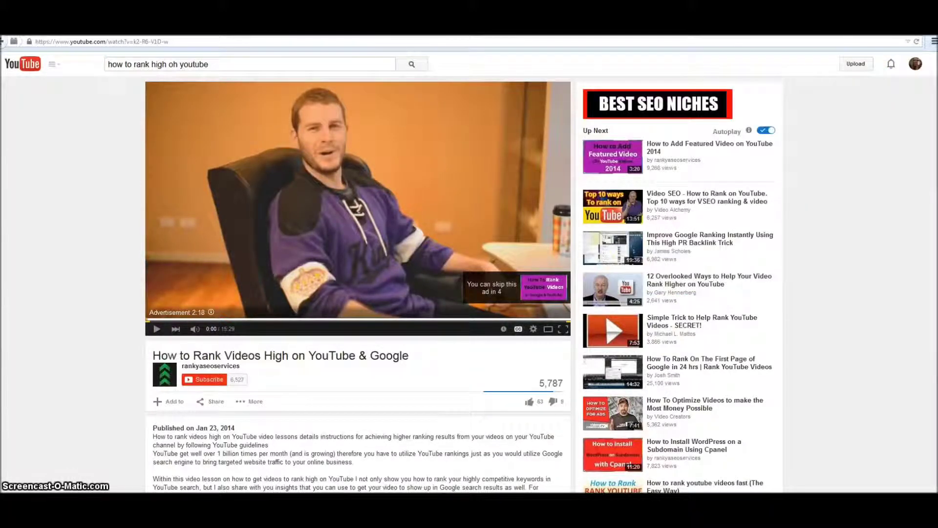
pyautogui.hotkey('alt', 'Tab')
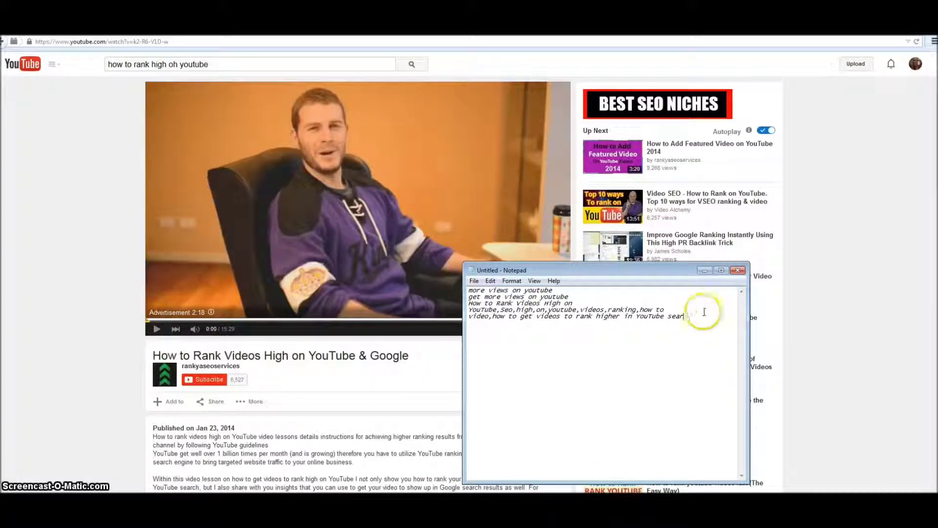
pyautogui.rightClick(685, 316)
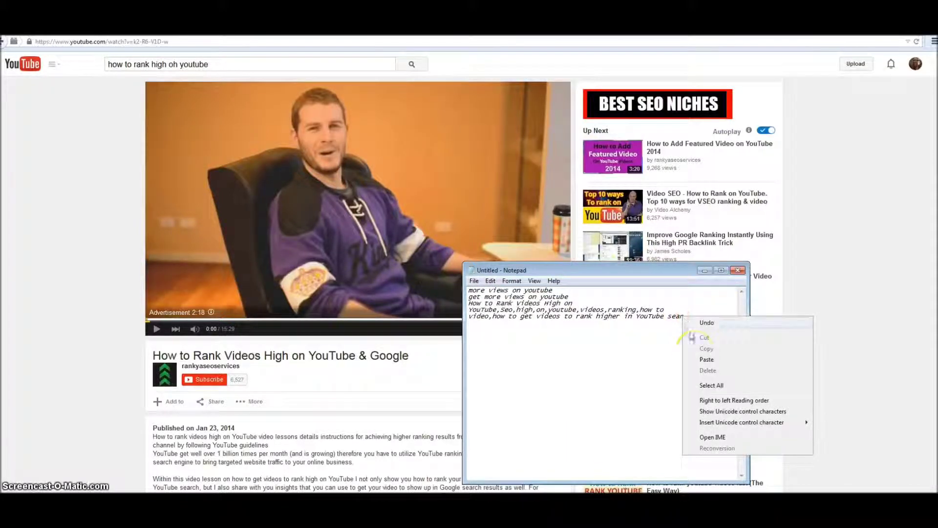
pyautogui.click(704, 359)
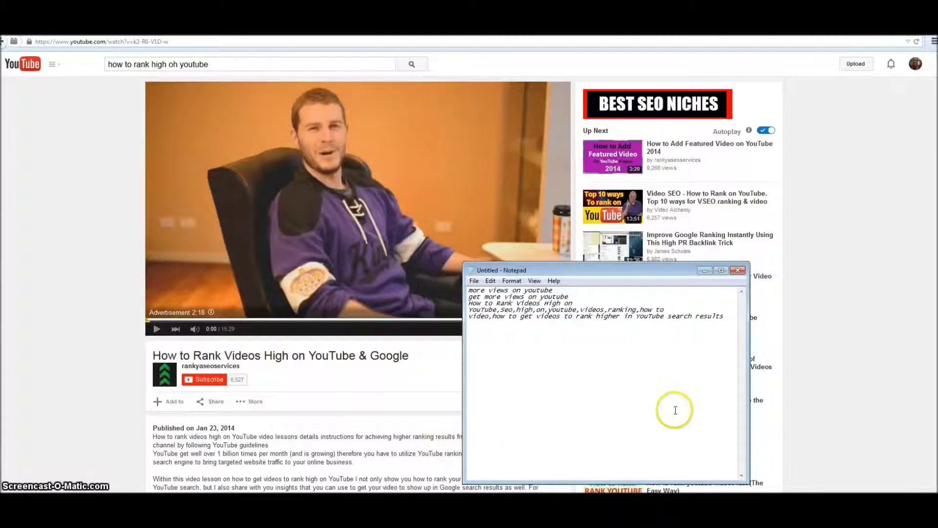
# Minimize Notepad and search YouTube for 'find youtube tags'.
pyautogui.click(703, 270)
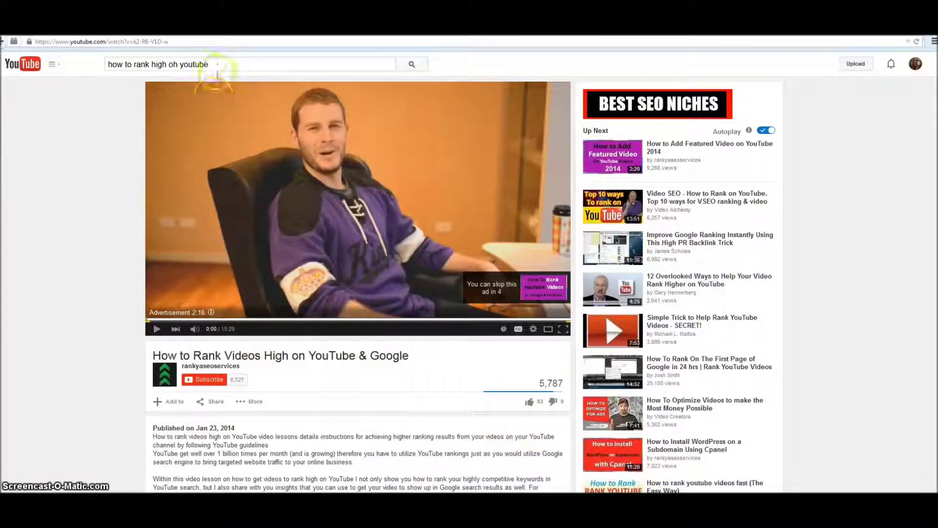
pyautogui.moveTo(215, 64); pyautogui.dragTo(10, 60)
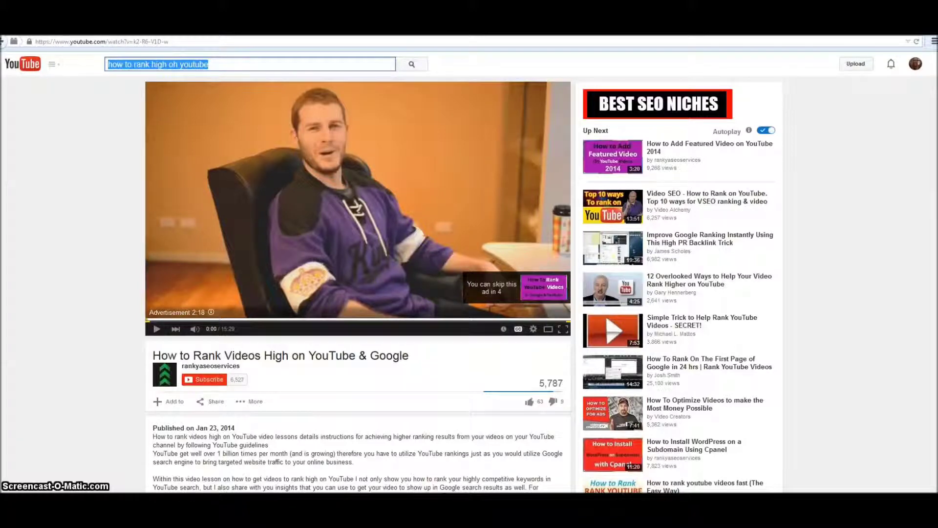
pyautogui.write('find ')
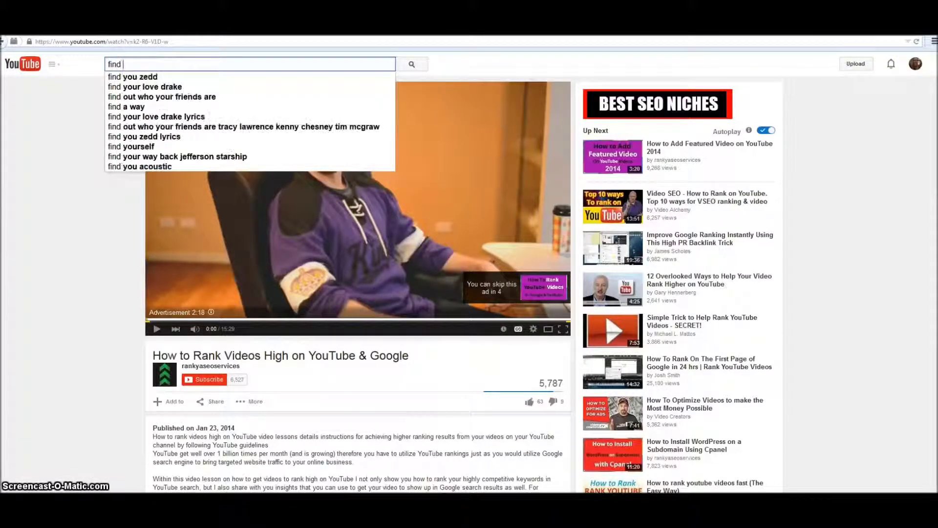
pyautogui.write('youtube t')
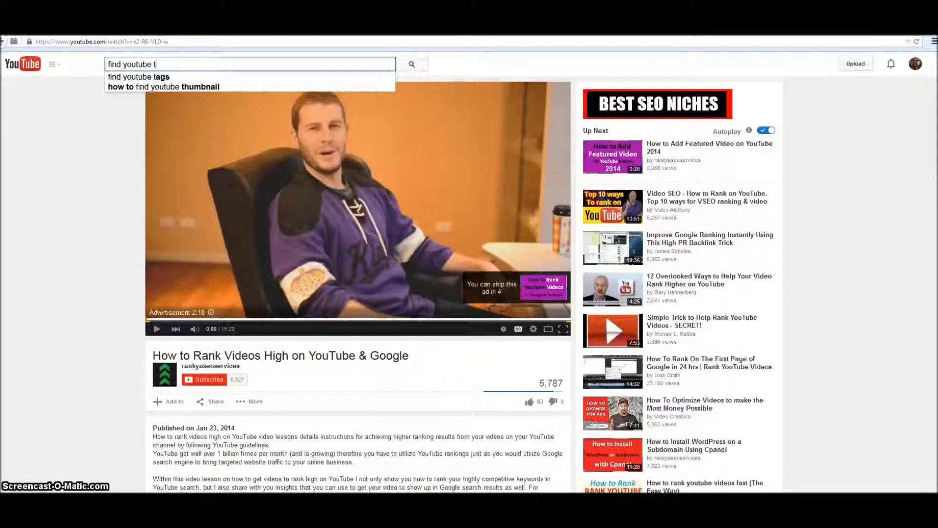
pyautogui.write('ags')
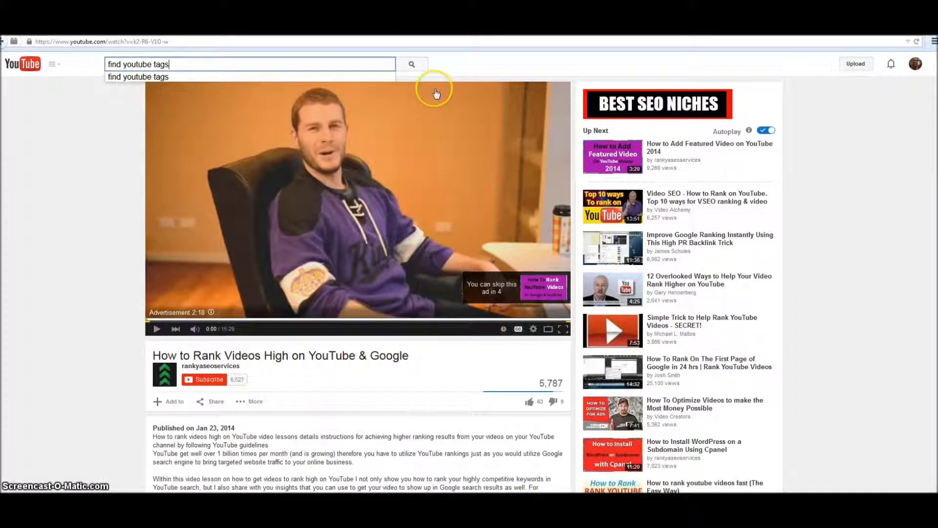
pyautogui.click(412, 64)
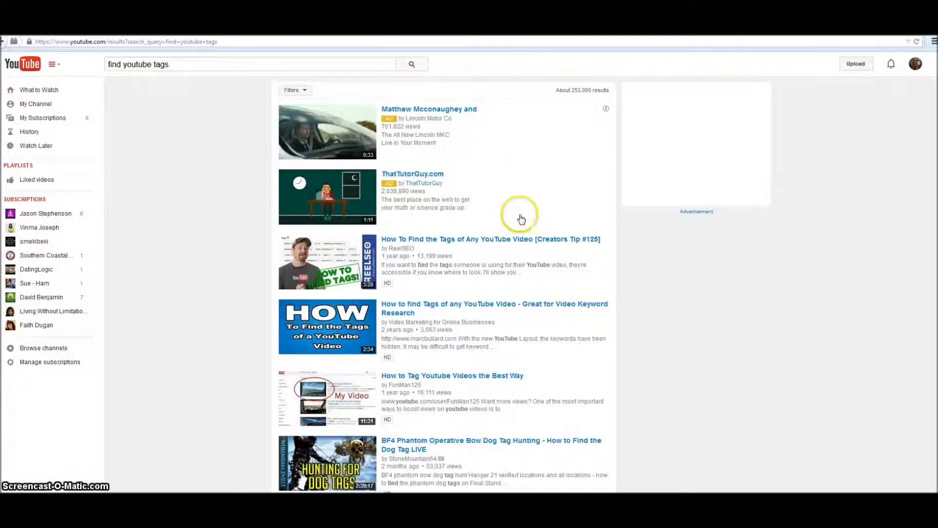
# Open the ReelSEO 'How To Find the Tags of Any YouTube Video' result and play it.
pyautogui.click(501, 241)
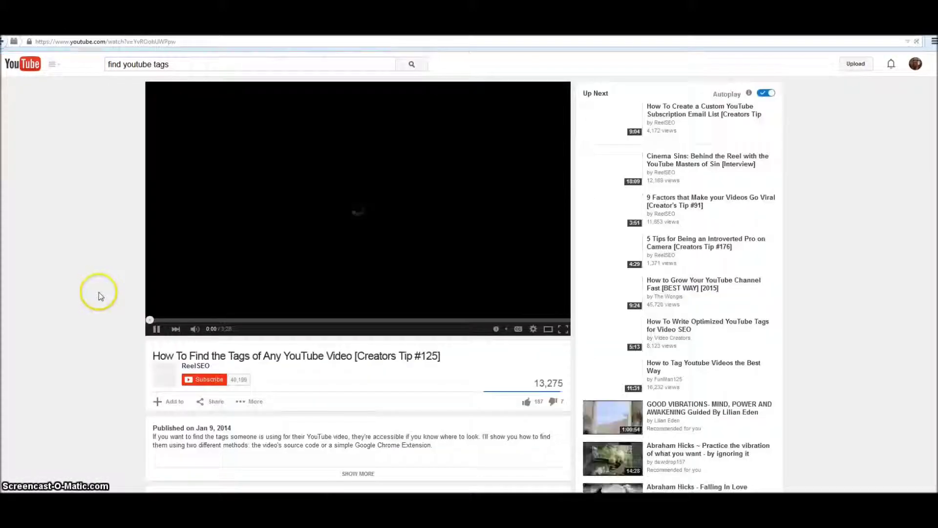
pyautogui.click(154, 326)
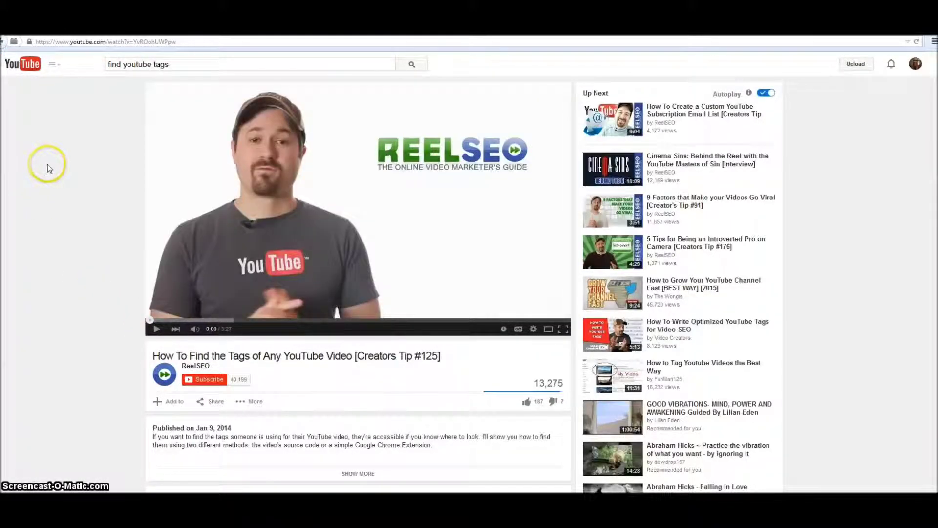
pyautogui.click(157, 331)
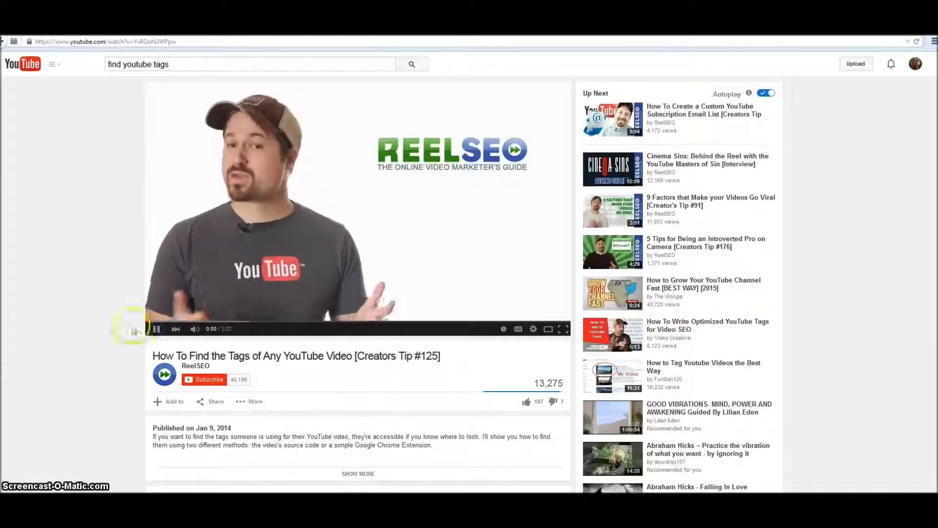
# View the tags video's page source and find 'keywords', revealing the 'how to,find,tags,youtube' list.
pyautogui.rightClick(66, 160)
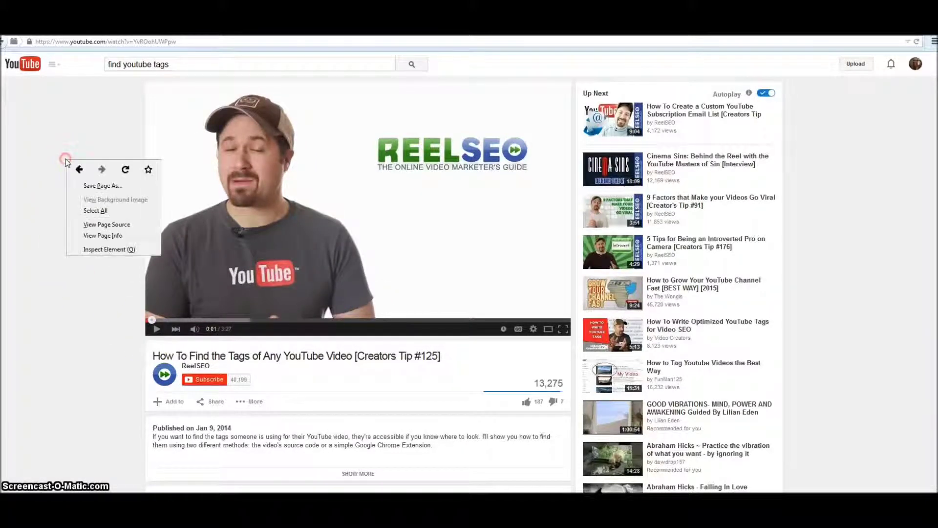
pyautogui.click(106, 225)
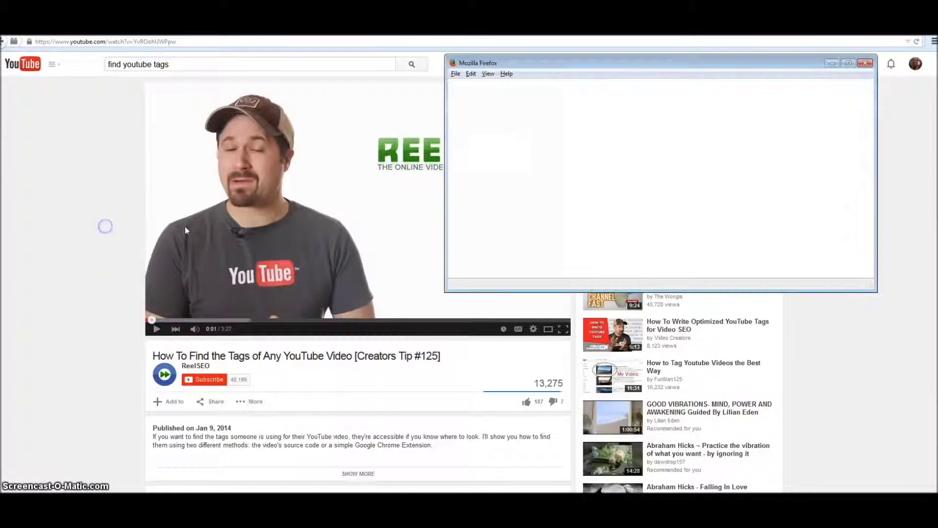
pyautogui.click(471, 73)
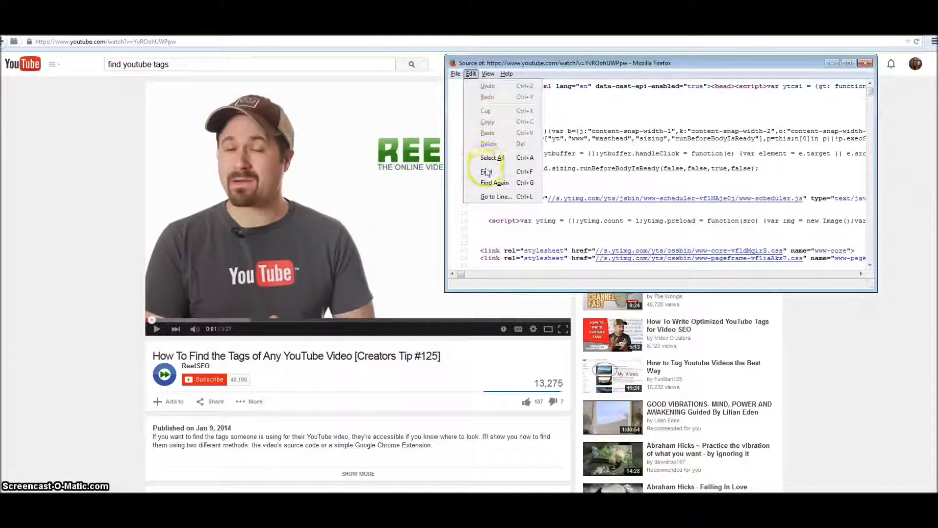
pyautogui.click(486, 171)
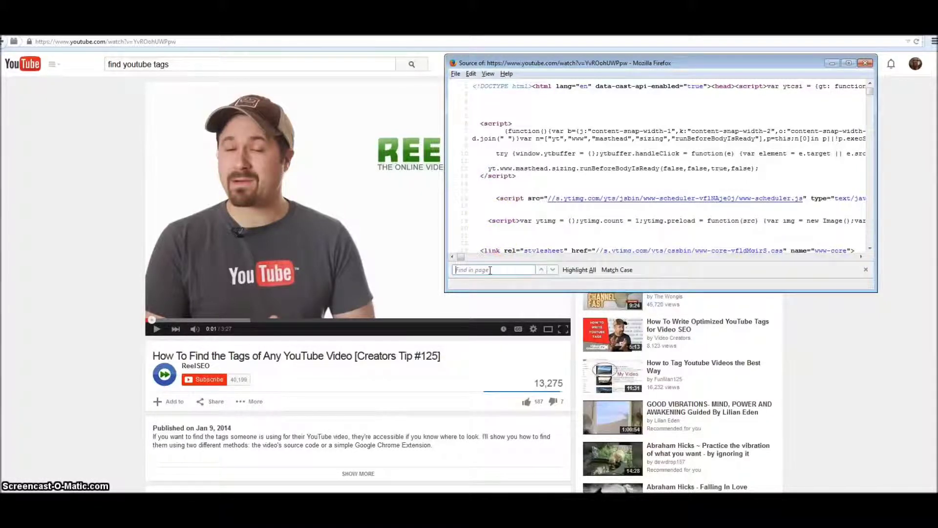
pyautogui.write('keywords')
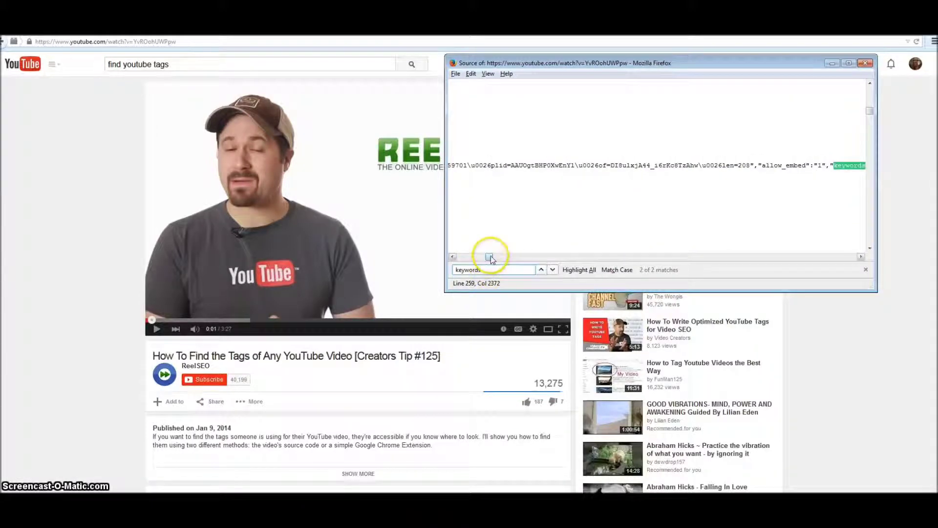
pyautogui.moveTo(491, 255)
pyautogui.mouseDown()
pyautogui.moveTo(499, 257)
pyautogui.moveTo(491, 258)
pyautogui.mouseUp()
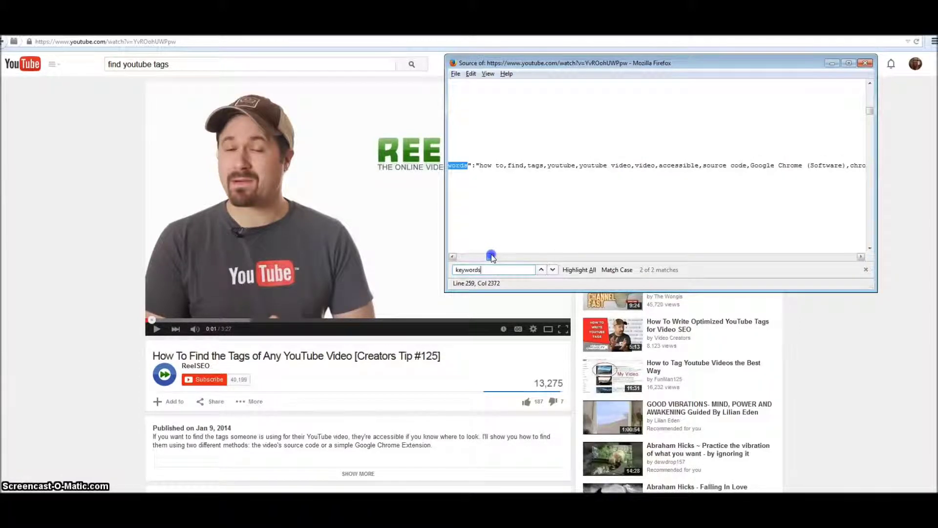
# Select and copy the tags from 'how to' through 'source code' in the source.
pyautogui.click(482, 165)
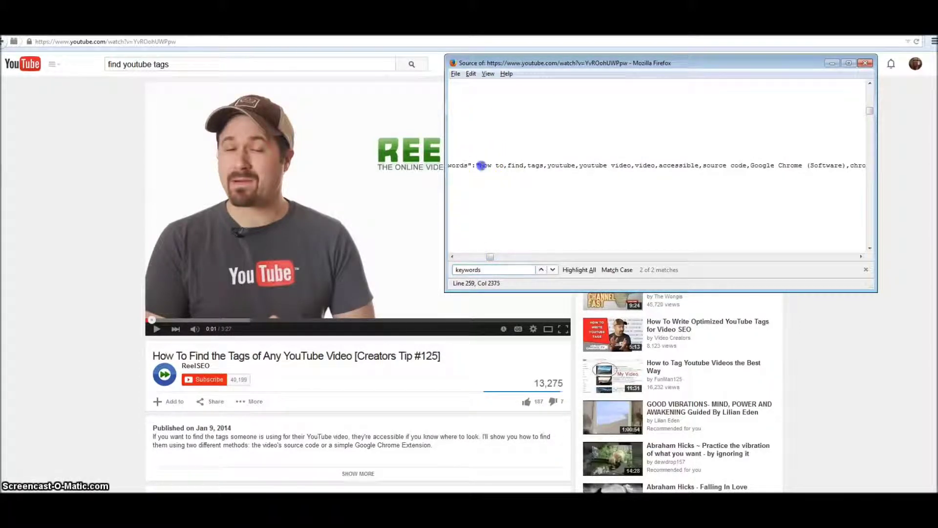
pyautogui.moveTo(482, 165); pyautogui.dragTo(695, 165)
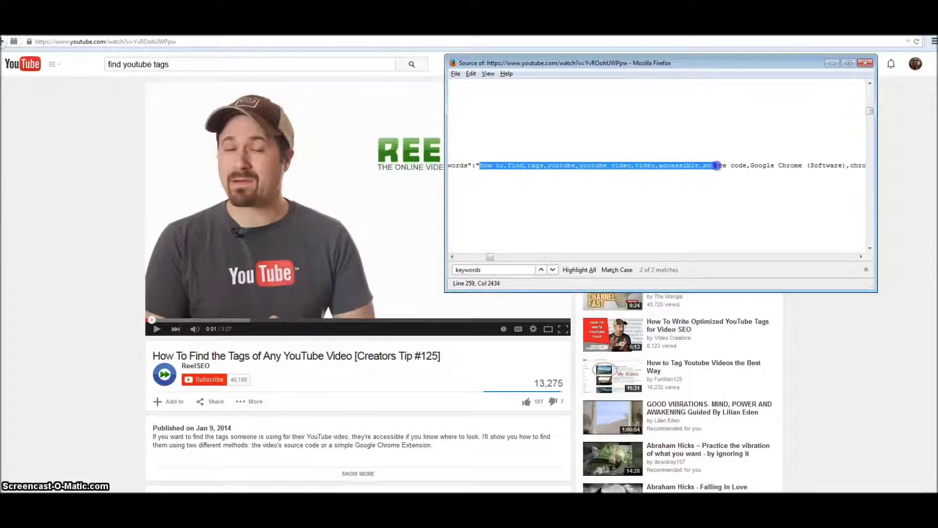
pyautogui.moveTo(731, 166); pyautogui.dragTo(727, 166)
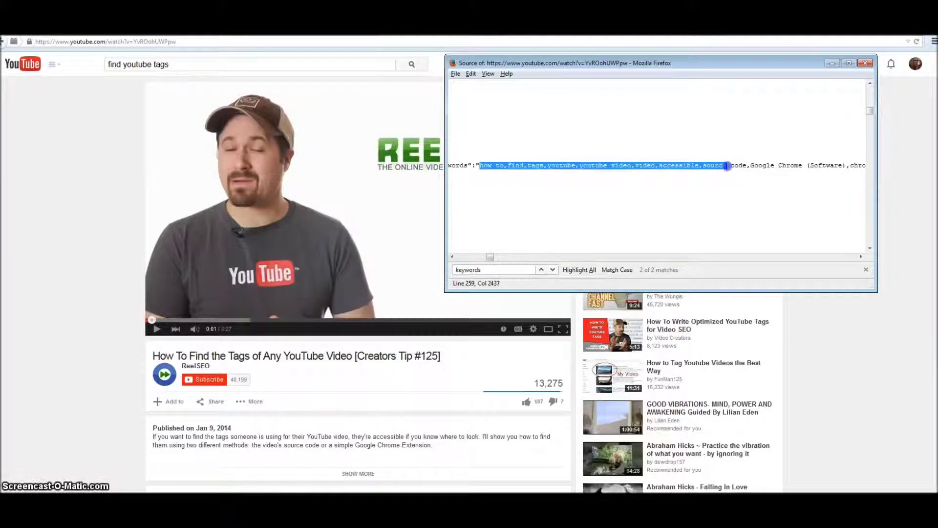
pyautogui.rightClick(700, 167)
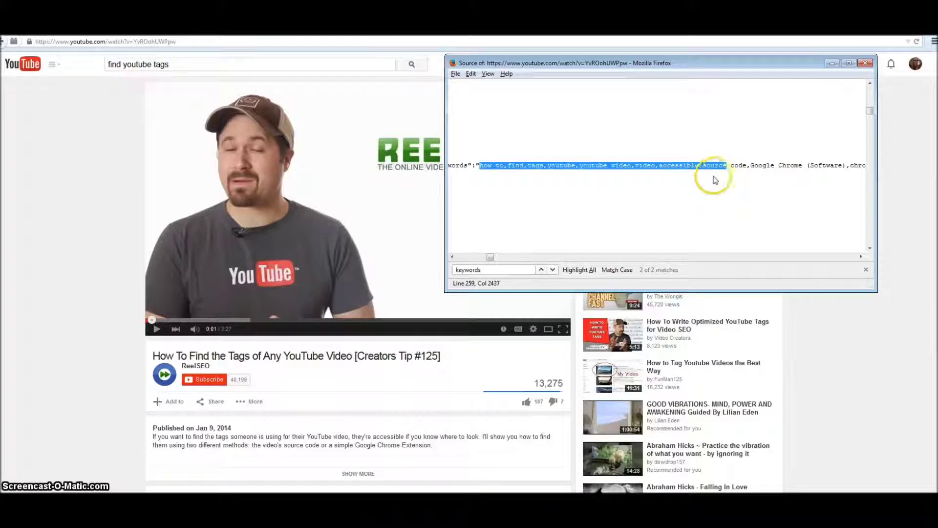
pyautogui.click(691, 197)
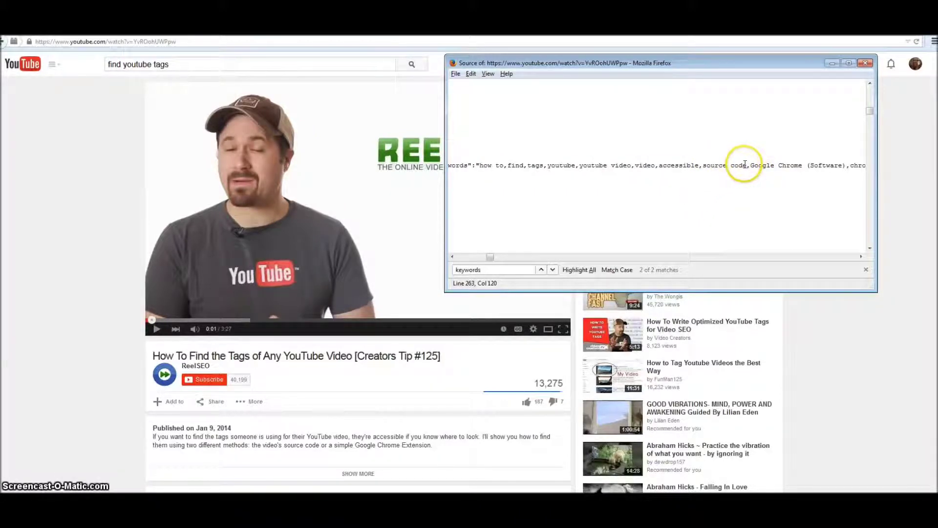
pyautogui.click(742, 165)
pyautogui.moveTo(705, 165); pyautogui.dragTo(489, 167)
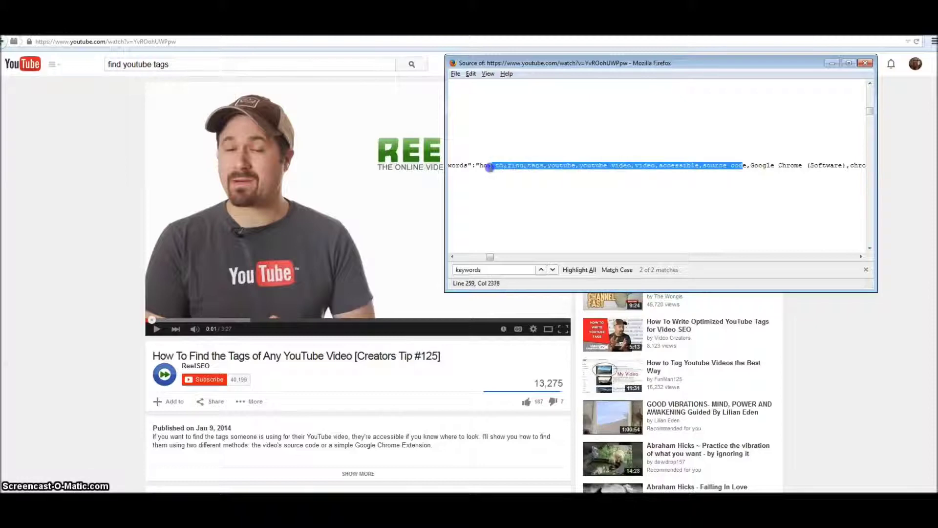
pyautogui.rightClick(484, 166)
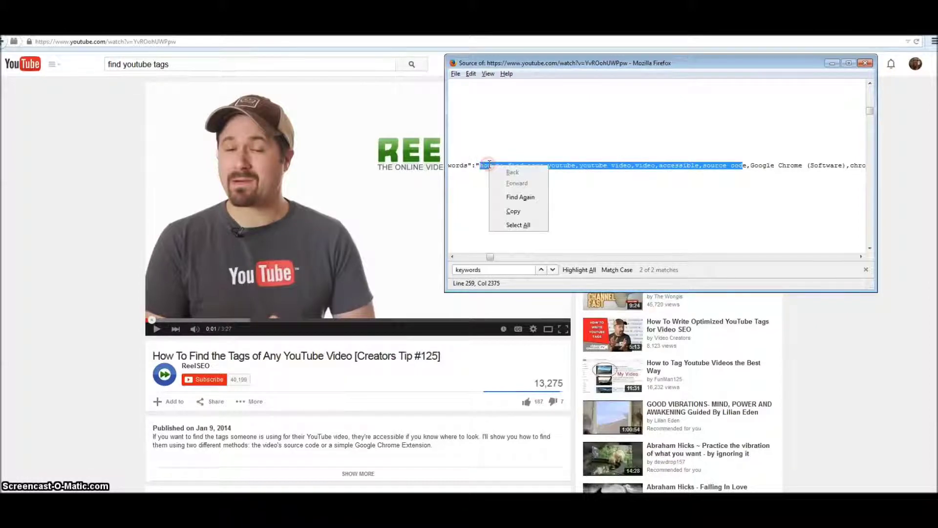
pyautogui.click(513, 209)
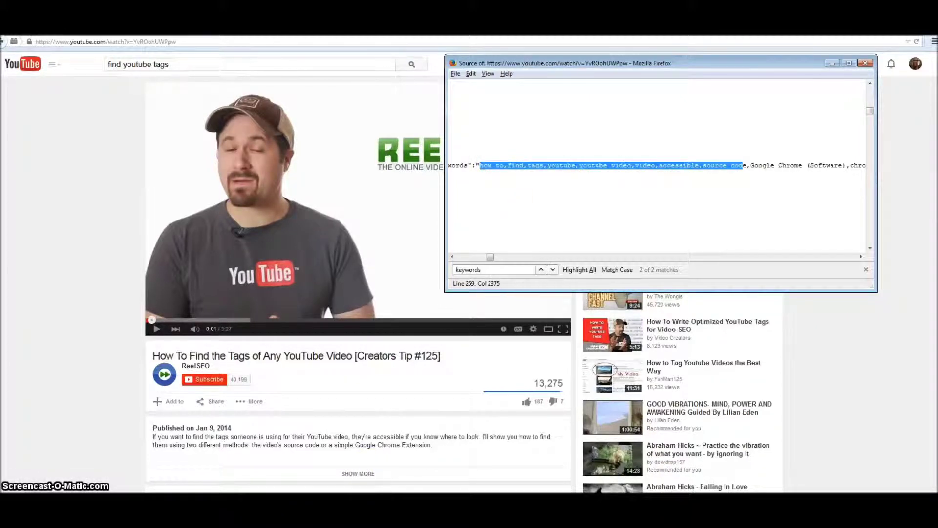
# Paste the copied tags as a new Notepad line, then minimize Notepad.
pyautogui.hotkey('alt', 'Tab')
pyautogui.click(470, 331)
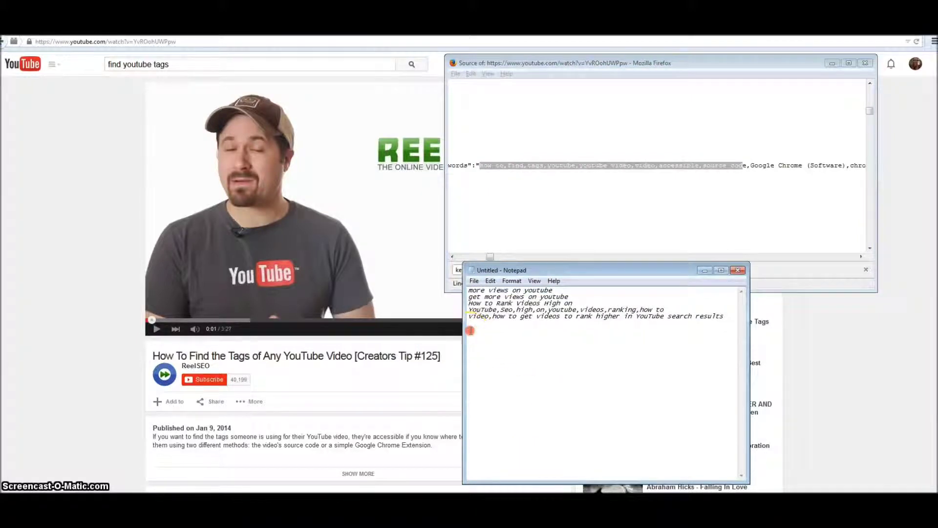
pyautogui.rightClick(471, 330)
pyautogui.click(485, 374)
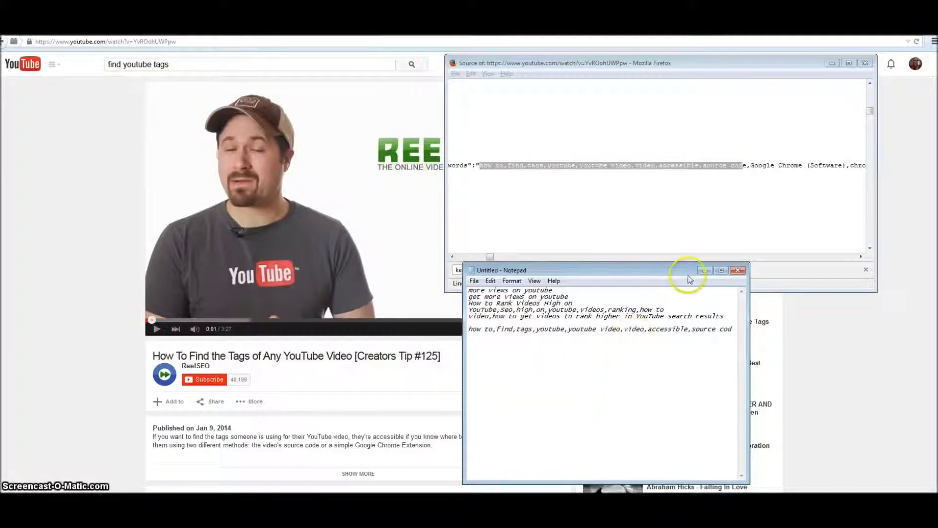
pyautogui.click(704, 270)
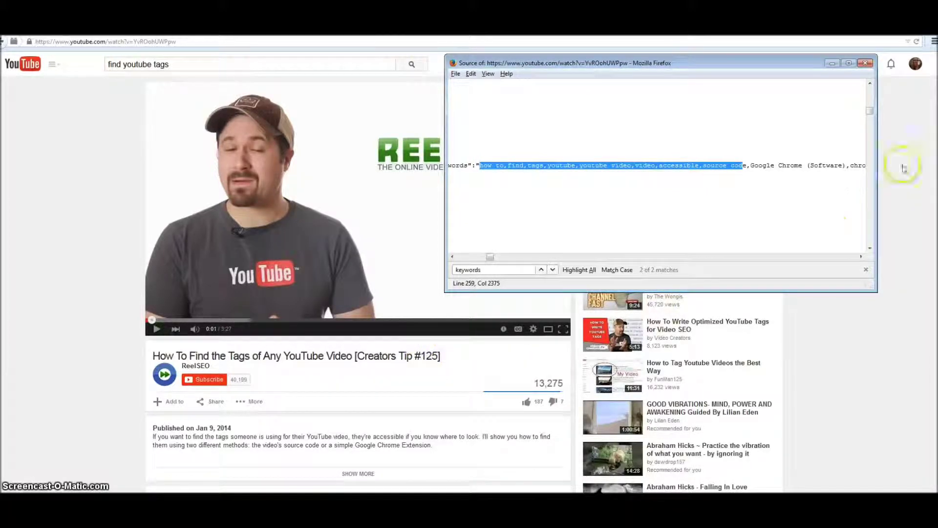
# Close the page source window, check the pasted tags in Notepad, then minimize it.
pyautogui.click(866, 63)
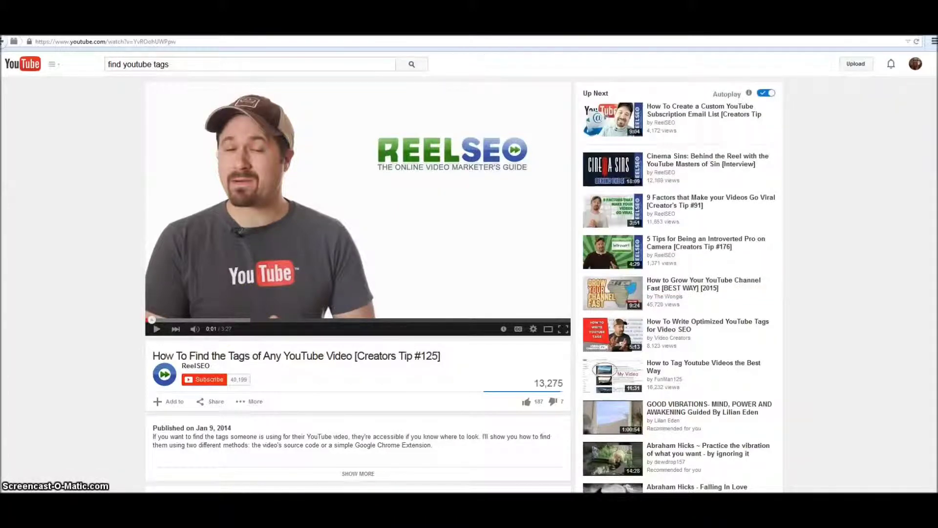
pyautogui.hotkey('alt', 'Tab')
pyautogui.hotkey('ctrl', 'v')
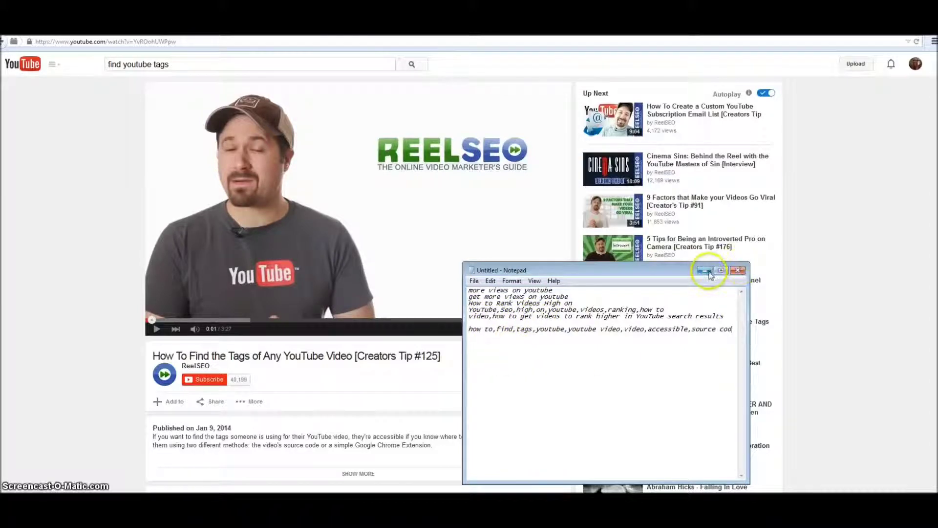
pyautogui.click(703, 271)
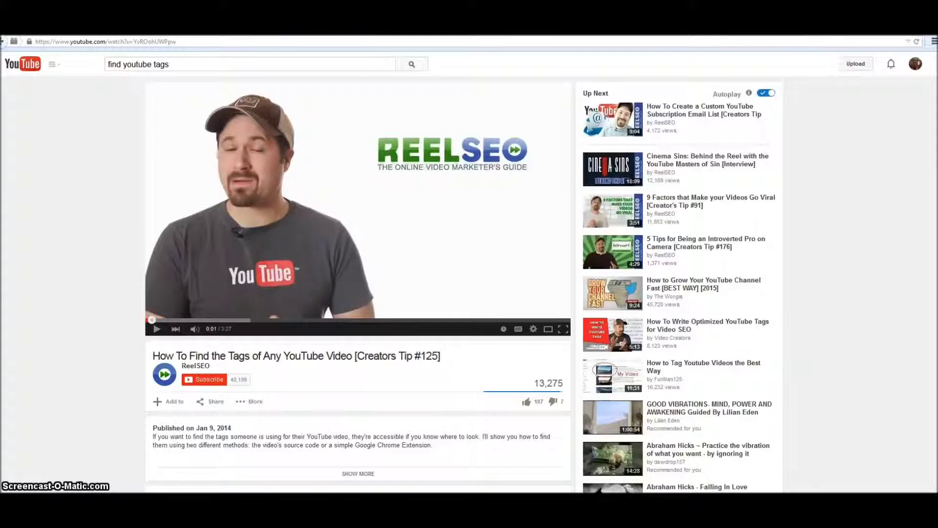
# Expand the description of 'How To Find the Tags of Any YouTube Video' and read its vidIQ links, Category and License.
pyautogui.scroll(-2, 308, 273)
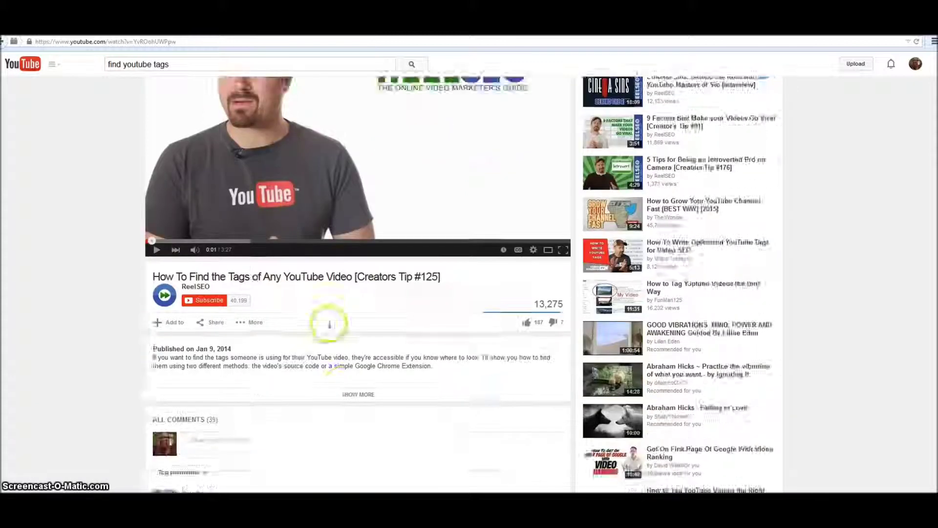
pyautogui.click(368, 361)
pyautogui.scroll(-3, 26, 274)
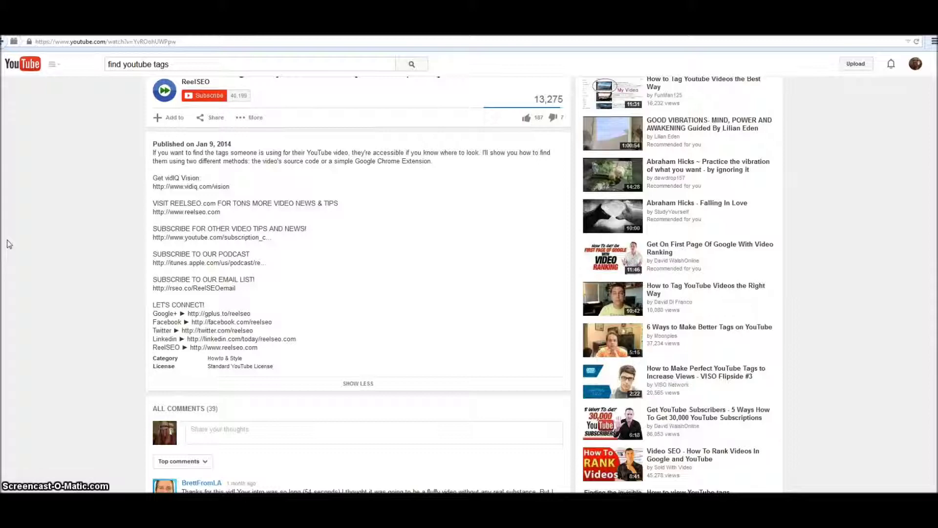
pyautogui.scroll(2, 215, 157)
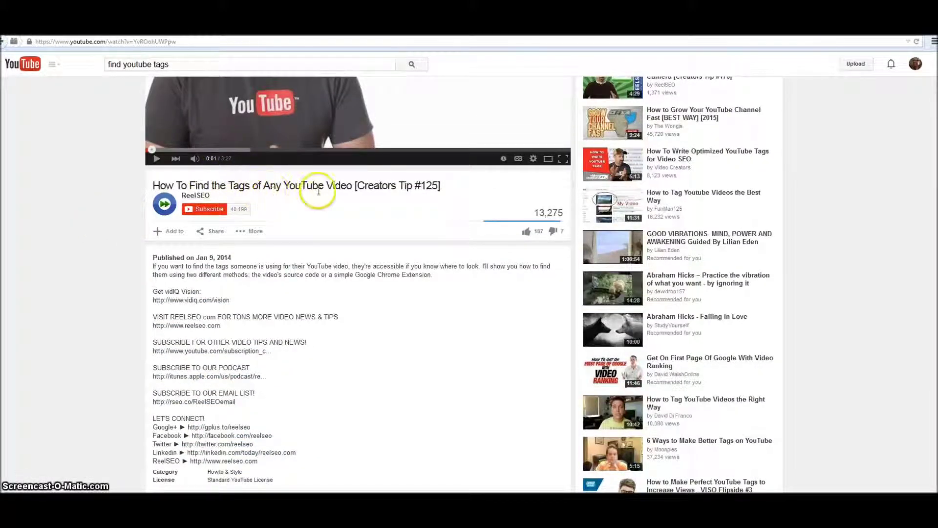
pyautogui.scroll(3, 26, 205)
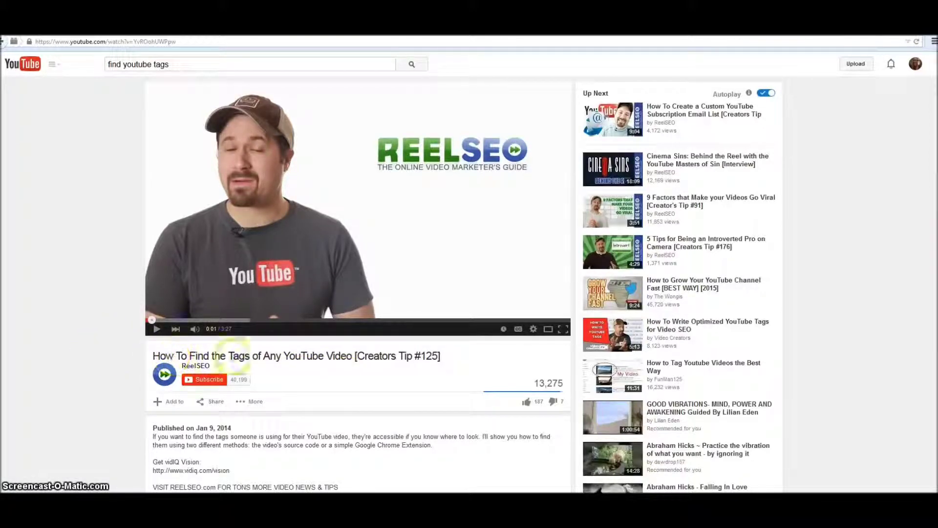
pyautogui.scroll(-2, 340, 392)
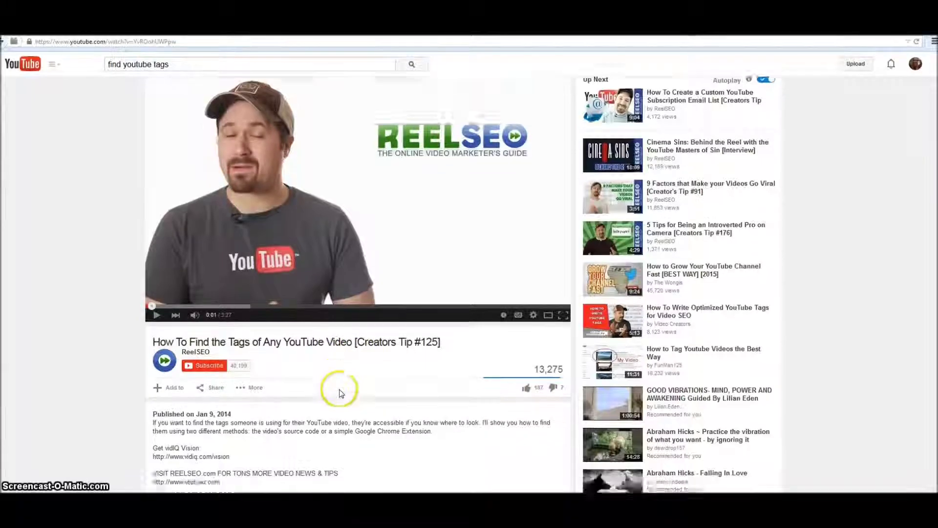
pyautogui.scroll(-5, 423, 397)
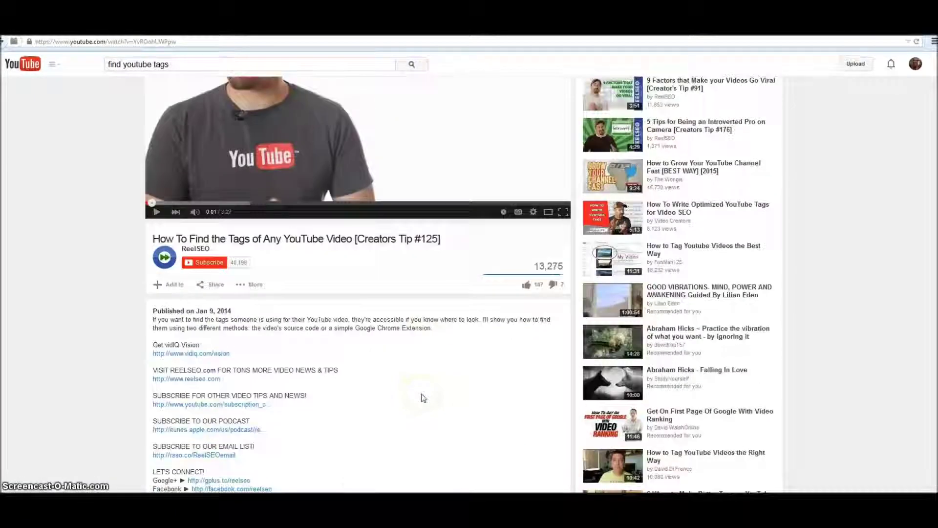